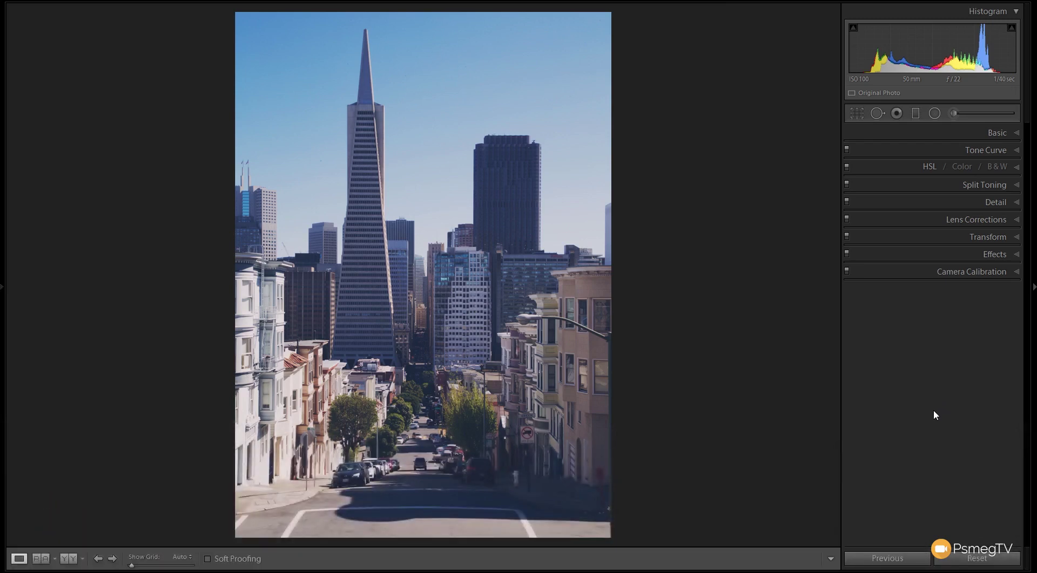
- In the Basic panel, set Contrast to +24, Shadows to +15 and Clarity to −14
left_click(991, 137)
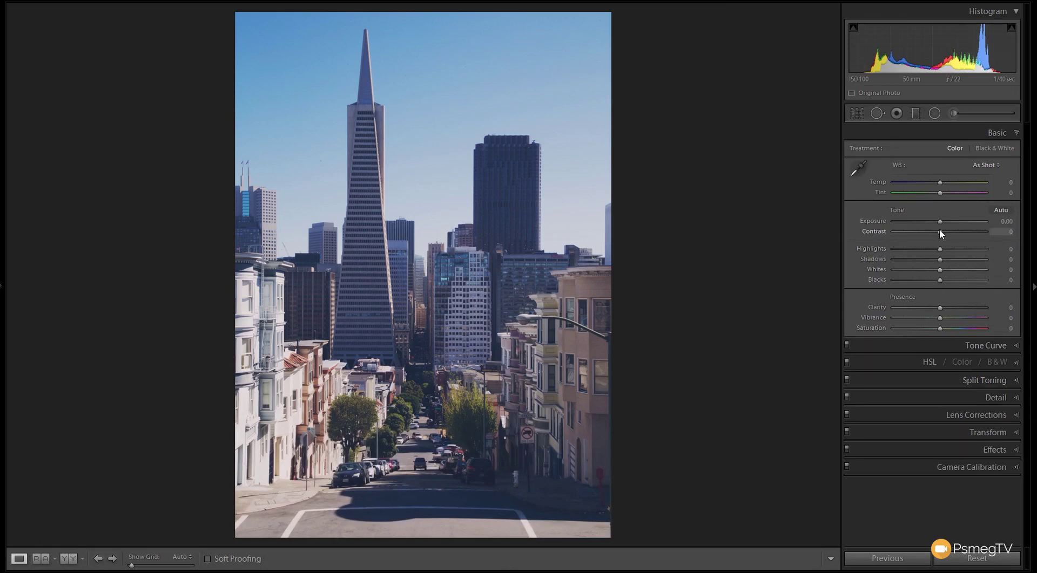
left_click_drag(939, 231, 951, 231)
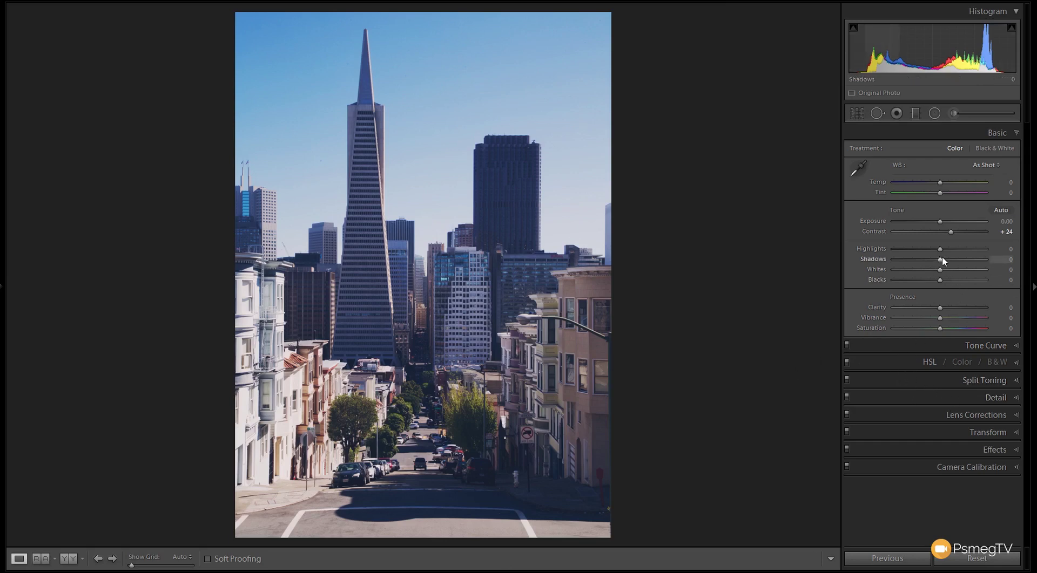
left_click_drag(942, 260, 949, 262)
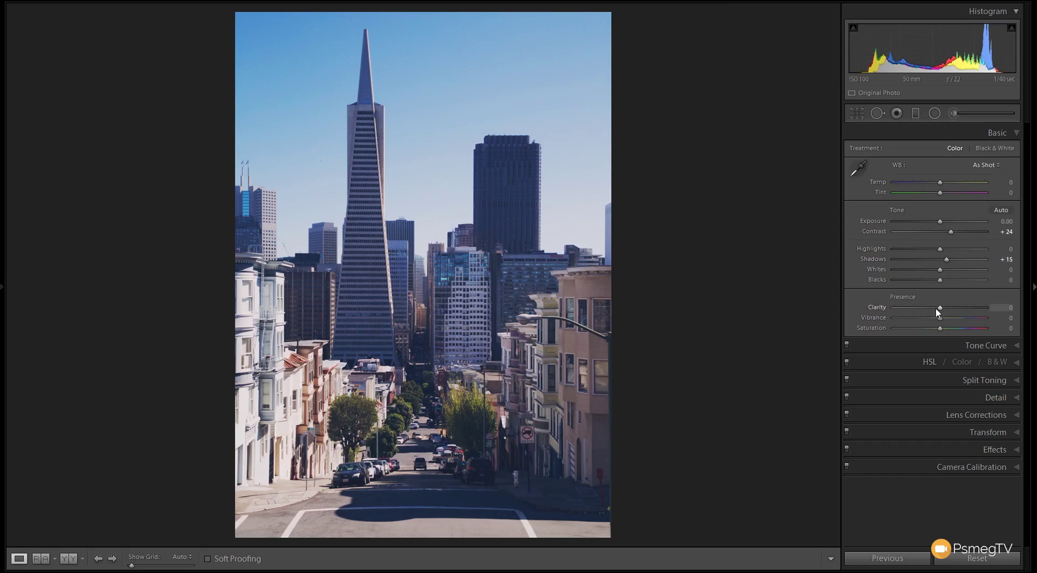
left_click_drag(936, 310, 933, 308)
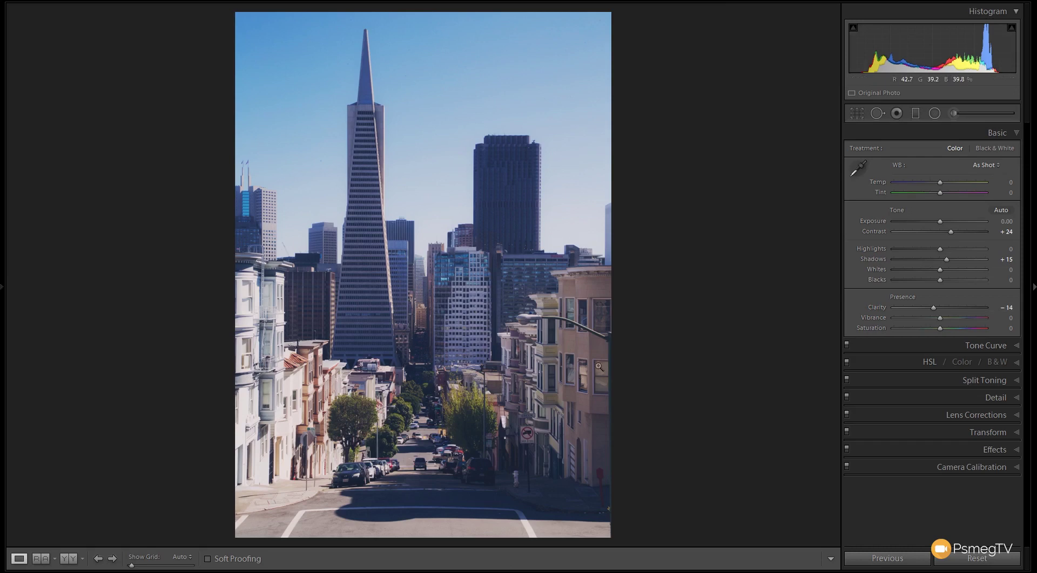
- Set the Tone Curve channel to RGB and return from the parametric view to point-curve editing
left_click(1013, 346)
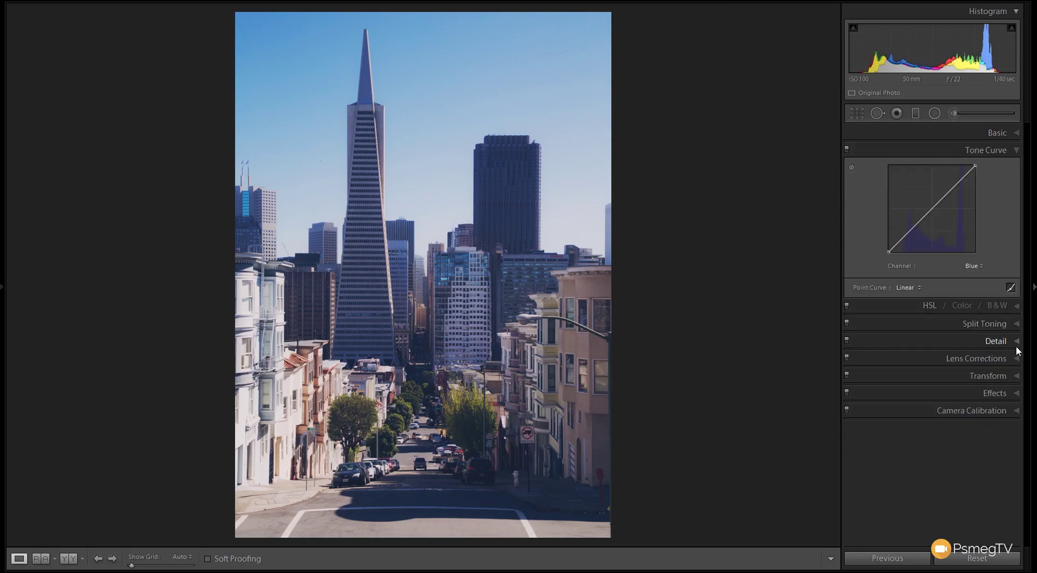
left_click(975, 266)
left_click(959, 280)
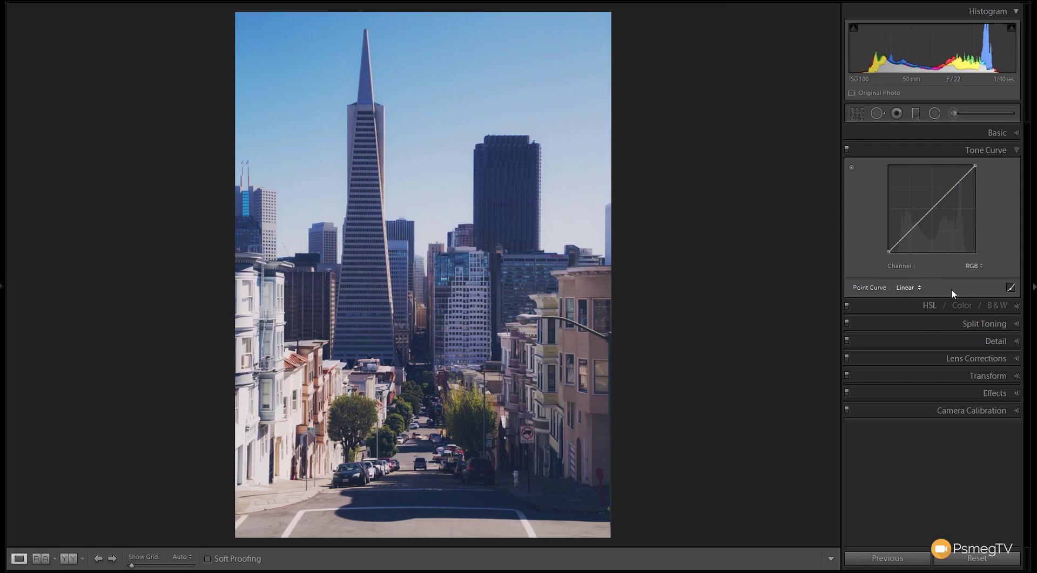
left_click(1010, 290)
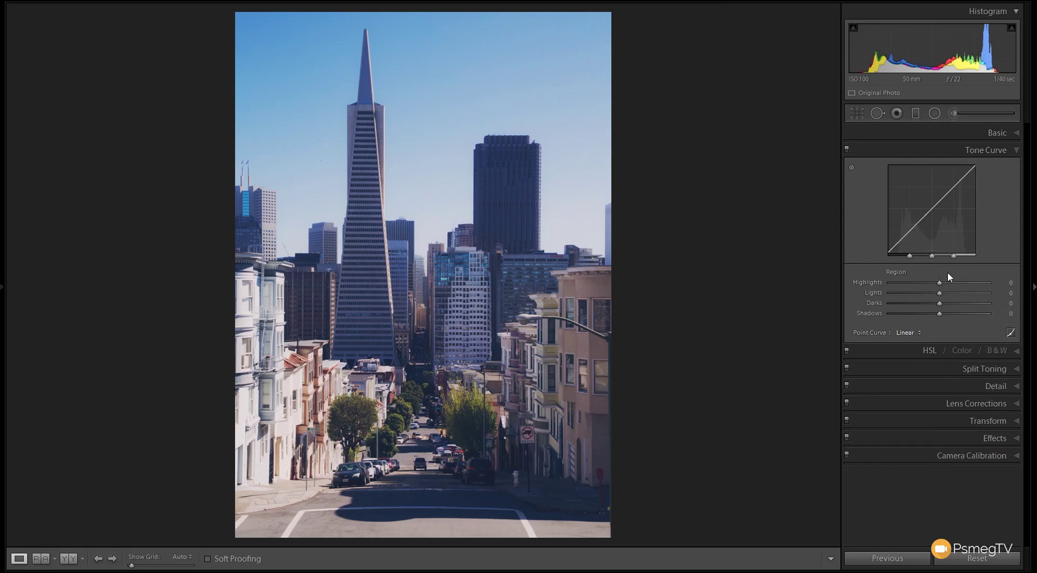
left_click(1010, 333)
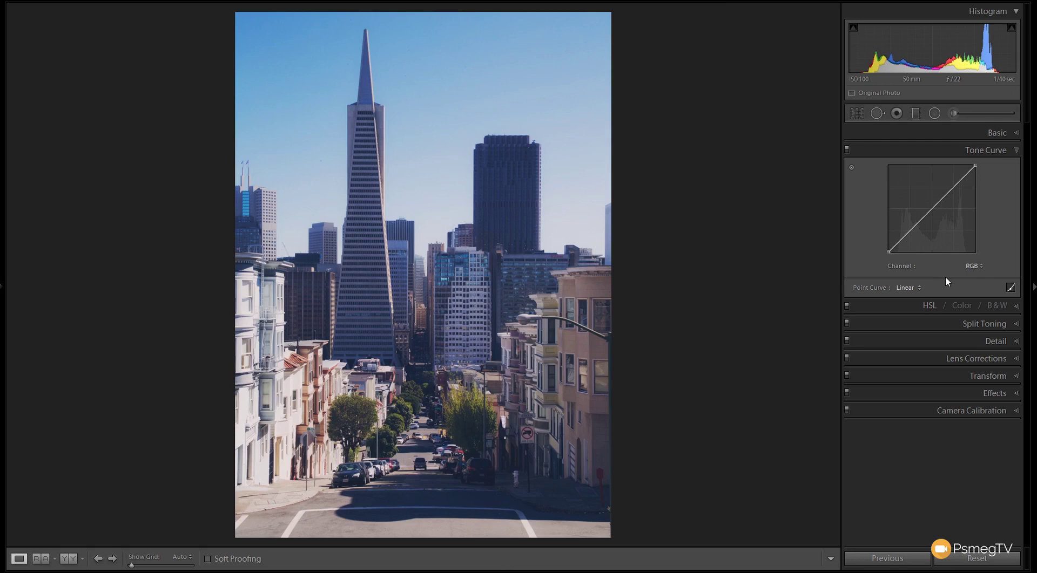
- Select the Blue curve channel and add highlight, midtone and shadow control points
left_click(975, 266)
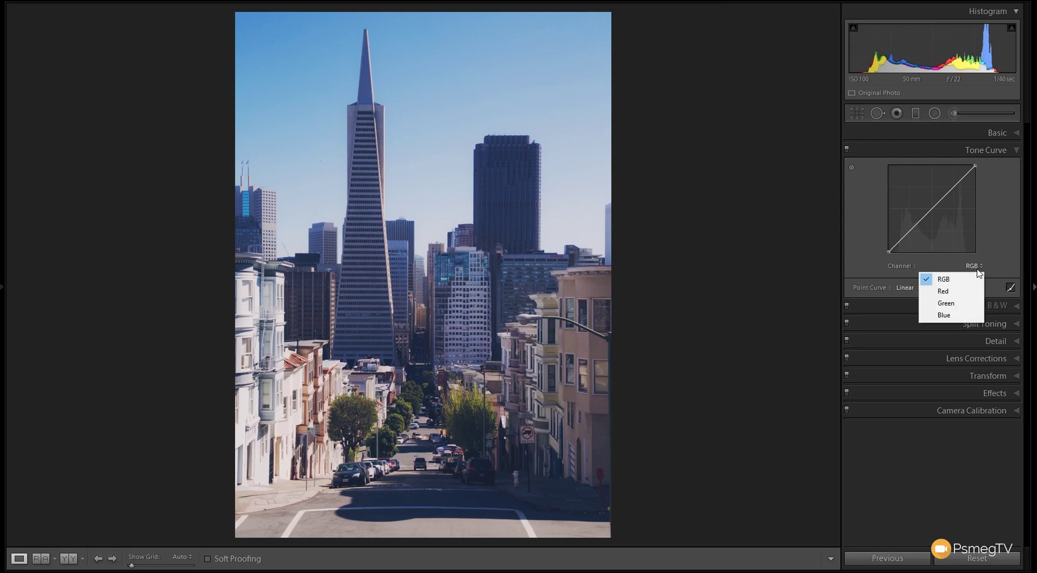
left_click(957, 319)
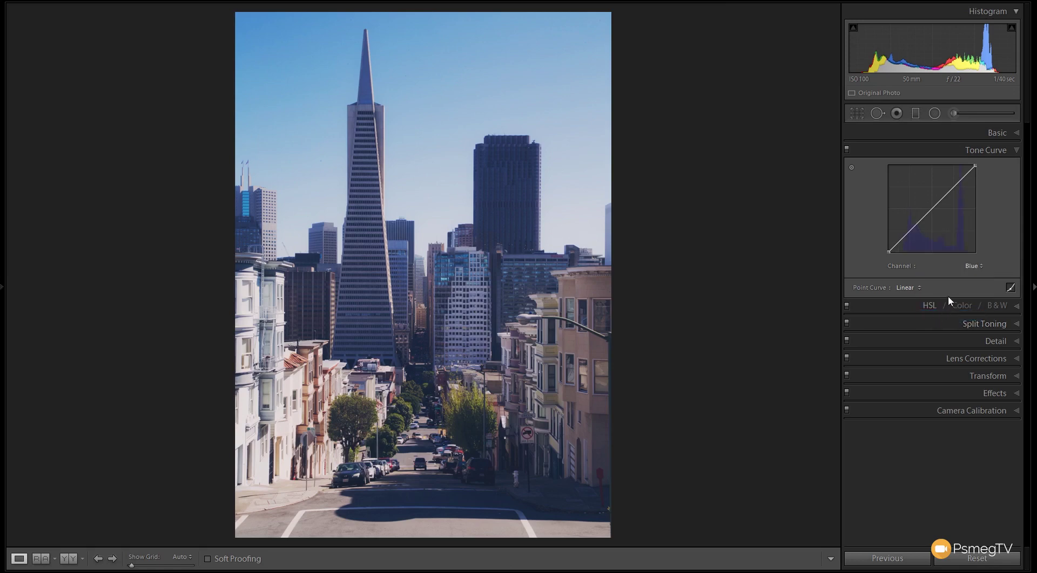
left_click(961, 179)
left_click(932, 208)
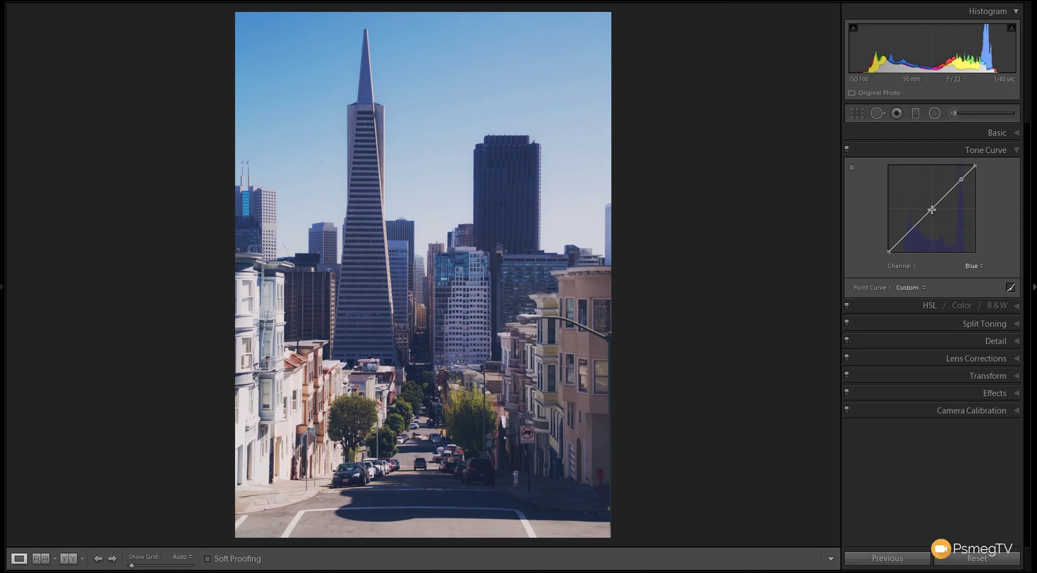
left_click(898, 242)
left_click(916, 260)
- Pull the blue midtone down, lift the highlights, lower the shadows, then compare with the curve off
left_click_drag(932, 208, 932, 218)
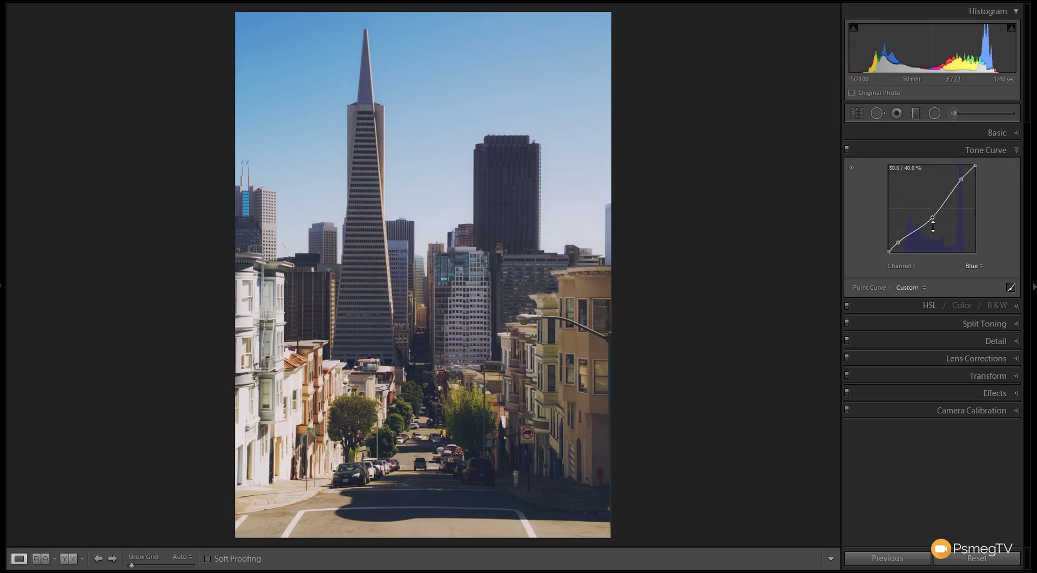
left_click_drag(933, 217, 932, 231)
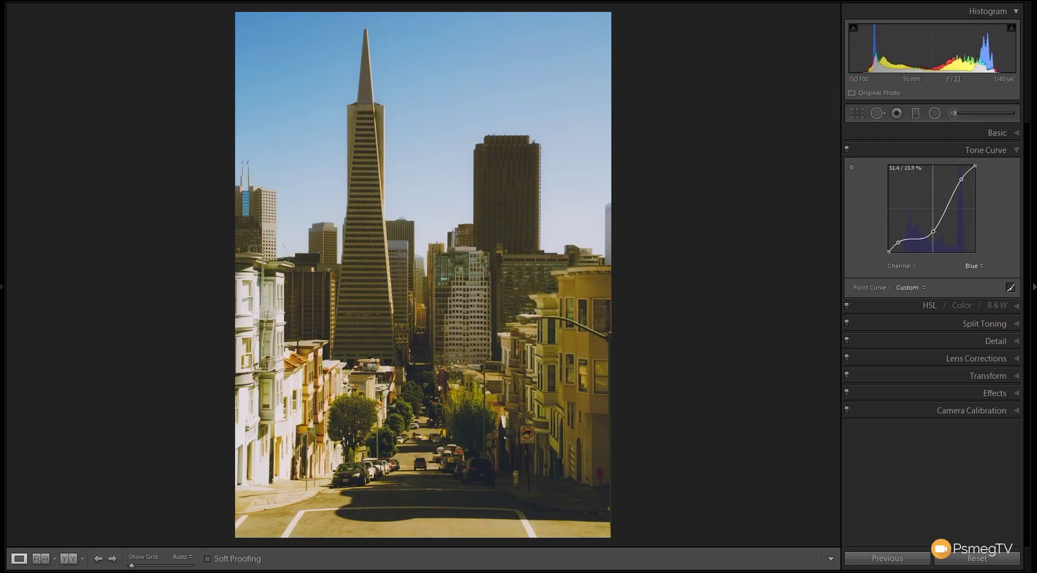
left_click_drag(933, 232, 936, 214)
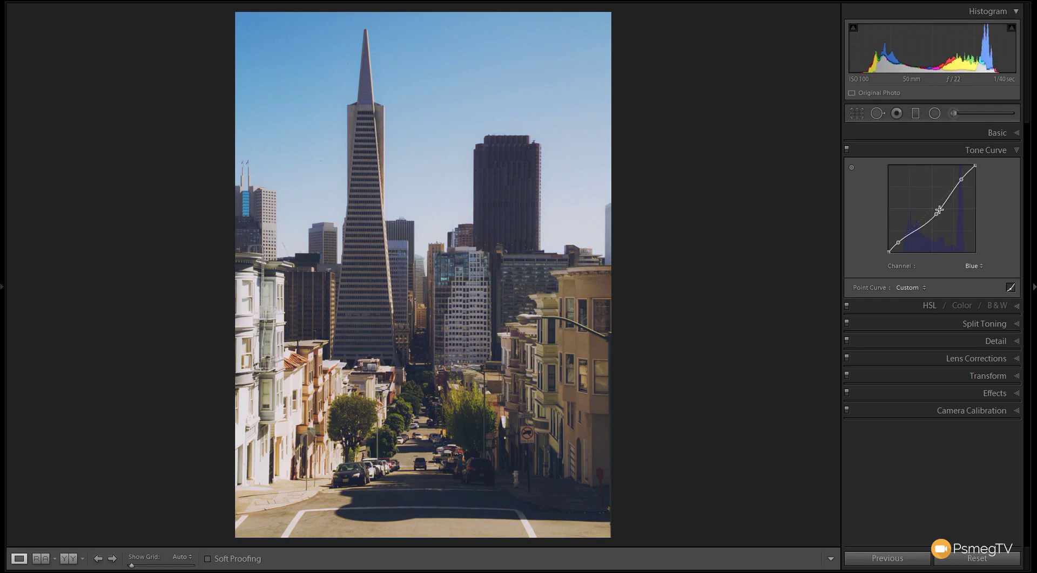
left_click_drag(961, 179, 961, 177)
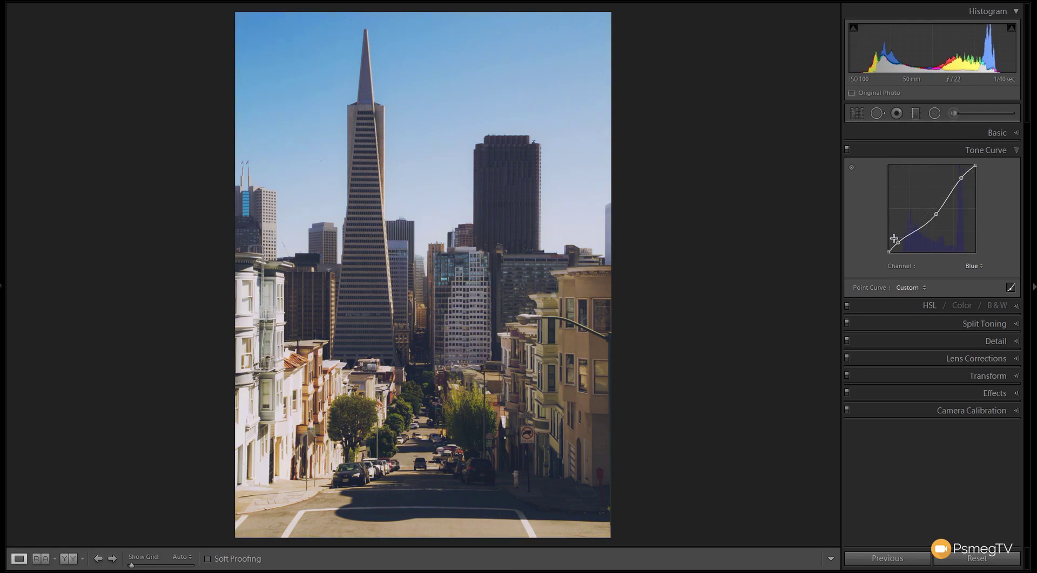
left_click_drag(898, 244, 894, 247)
left_click_drag(961, 178, 961, 176)
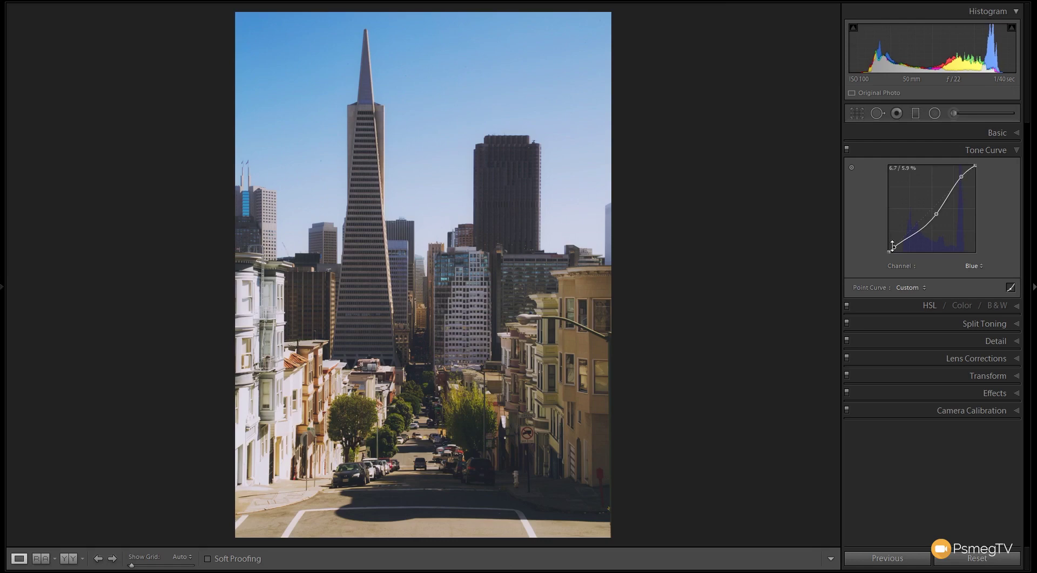
left_click_drag(894, 248, 893, 249)
left_click_drag(935, 214, 933, 216)
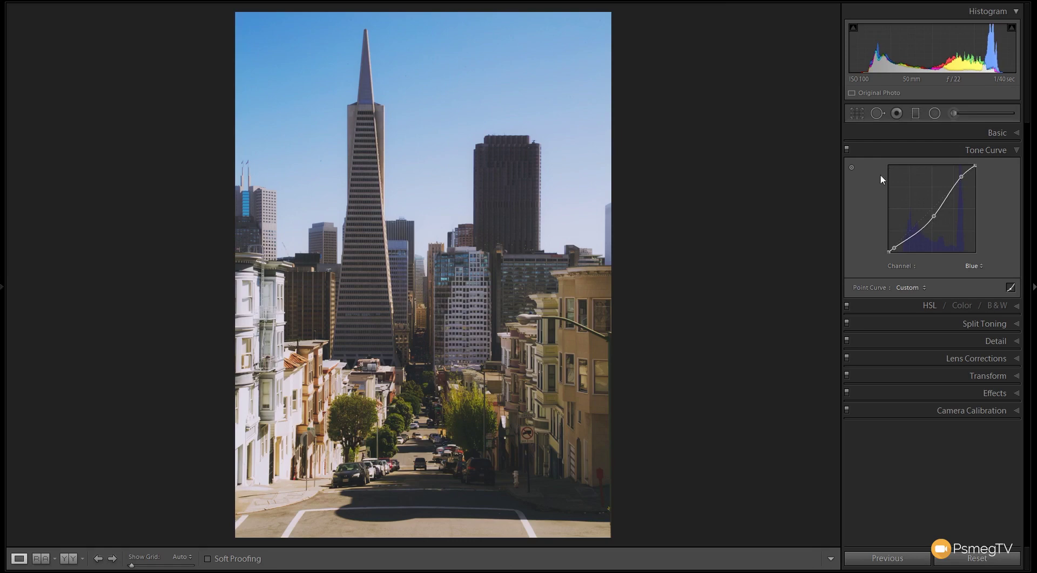
left_click(846, 150)
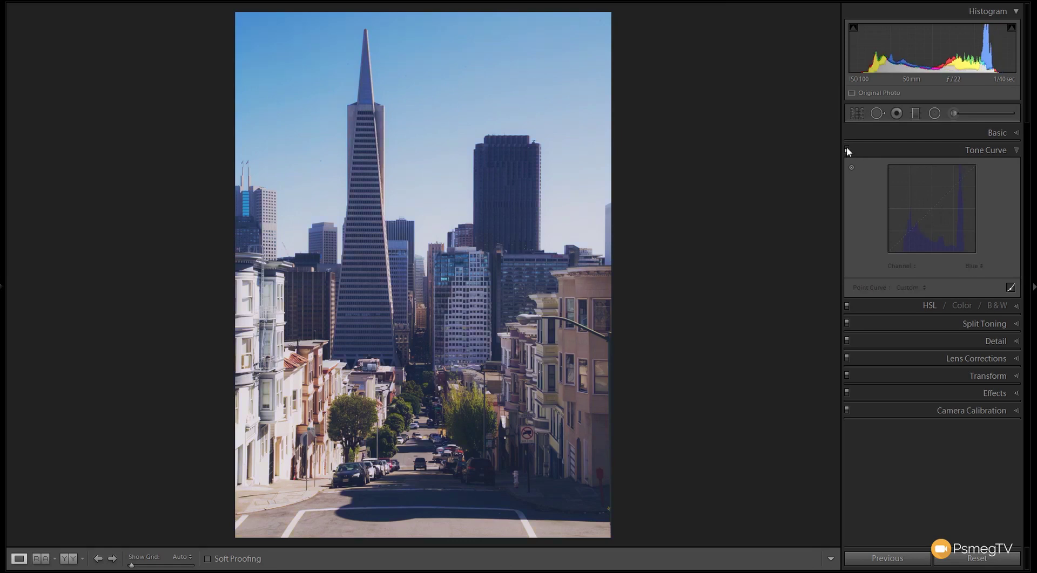
left_click(847, 151)
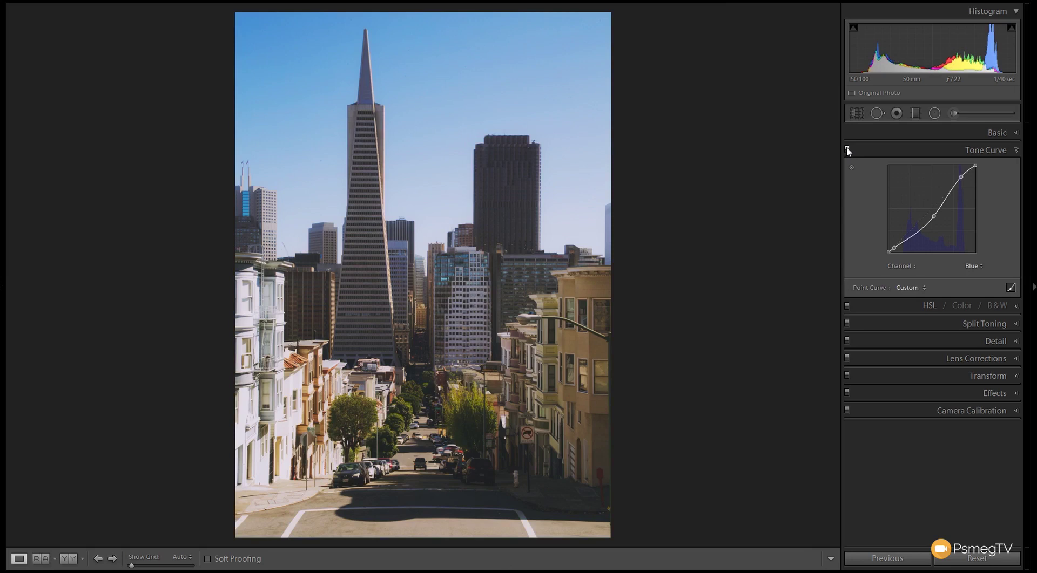
- Select the Green curve channel and add shadow and highlight control points
left_click(976, 269)
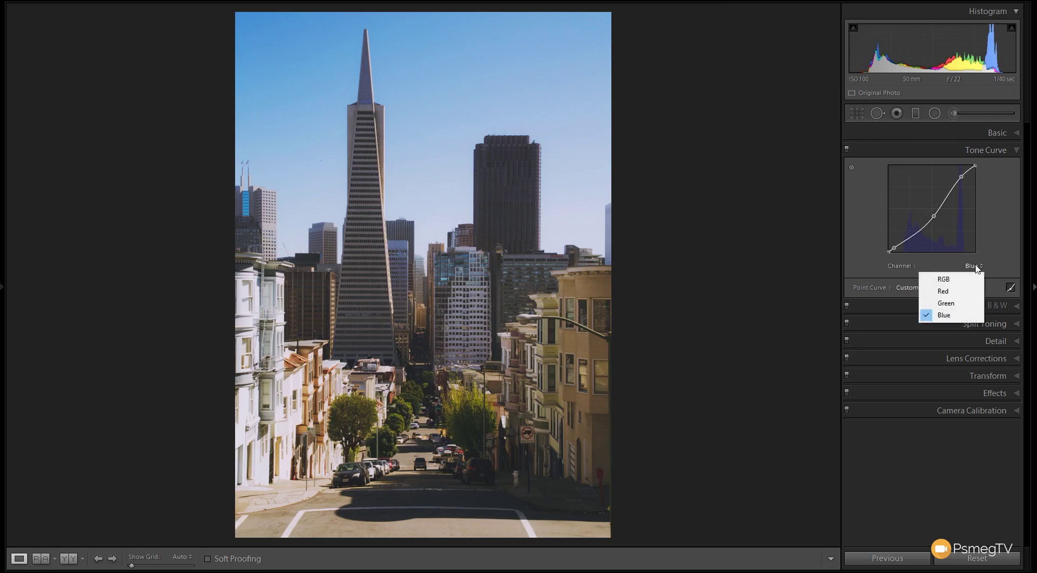
left_click(951, 304)
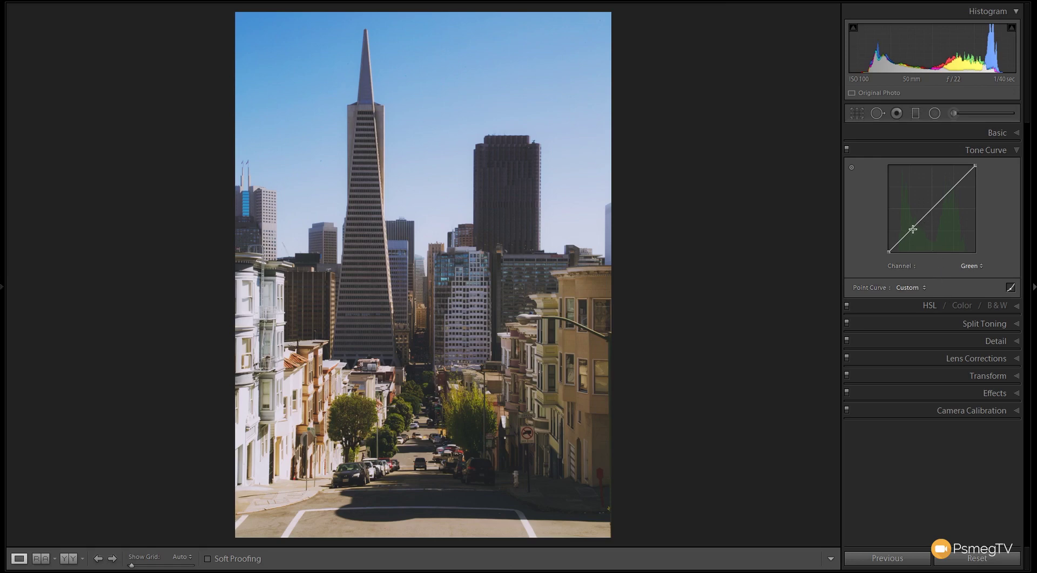
left_click(912, 228)
left_click(949, 192)
- Lift the green black point to 8.6%, raise both points, compare, then return to RGB
left_click_drag(889, 252, 888, 243)
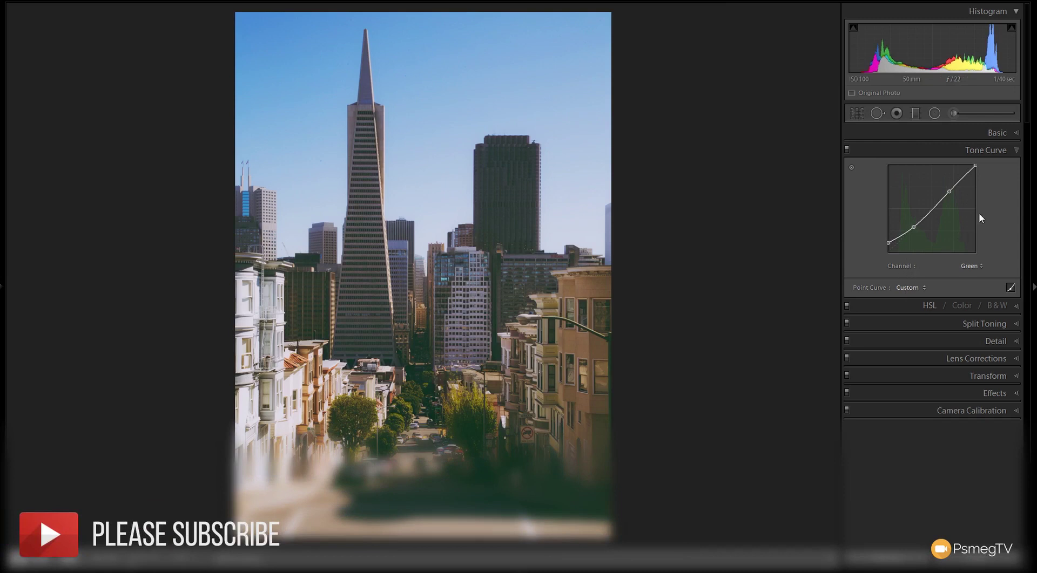
left_click_drag(913, 226, 913, 225)
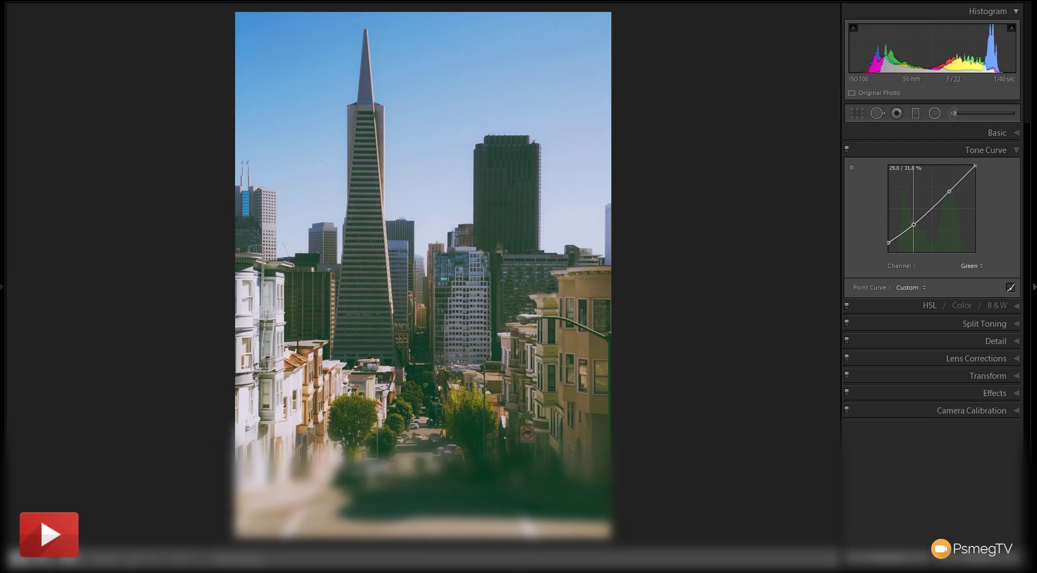
left_click_drag(949, 192, 948, 190)
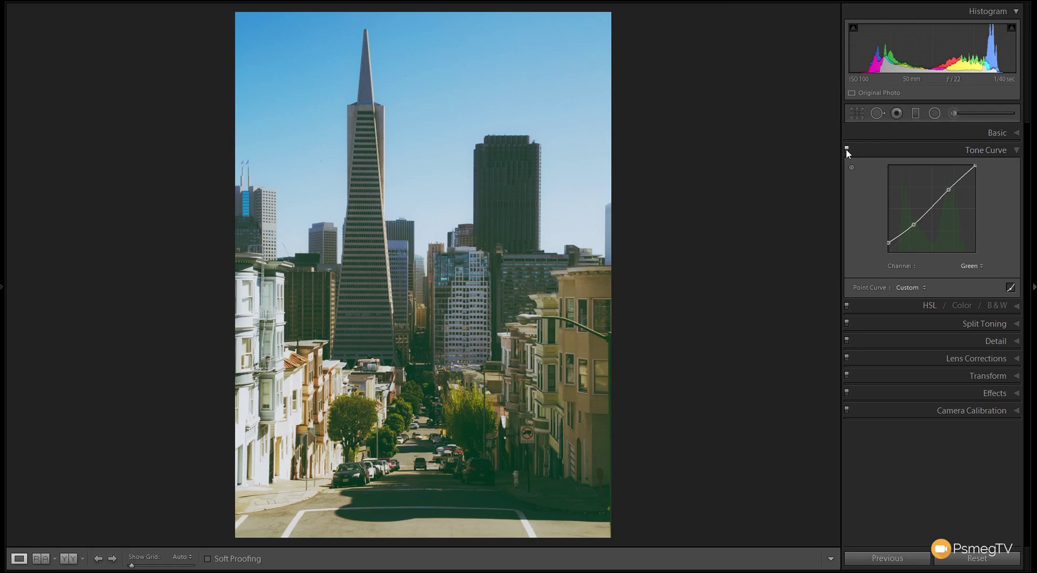
left_click(846, 149)
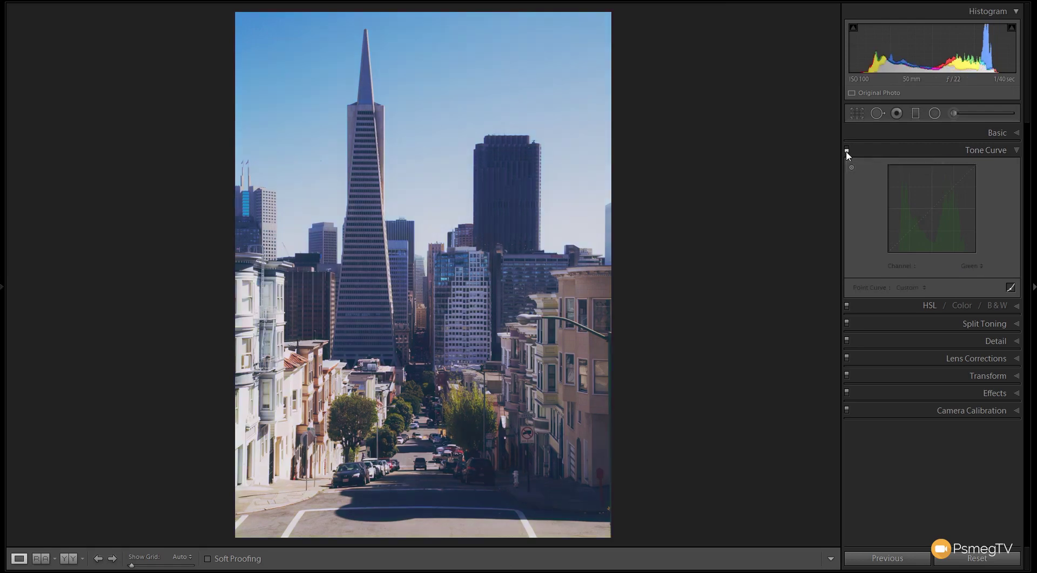
left_click(846, 148)
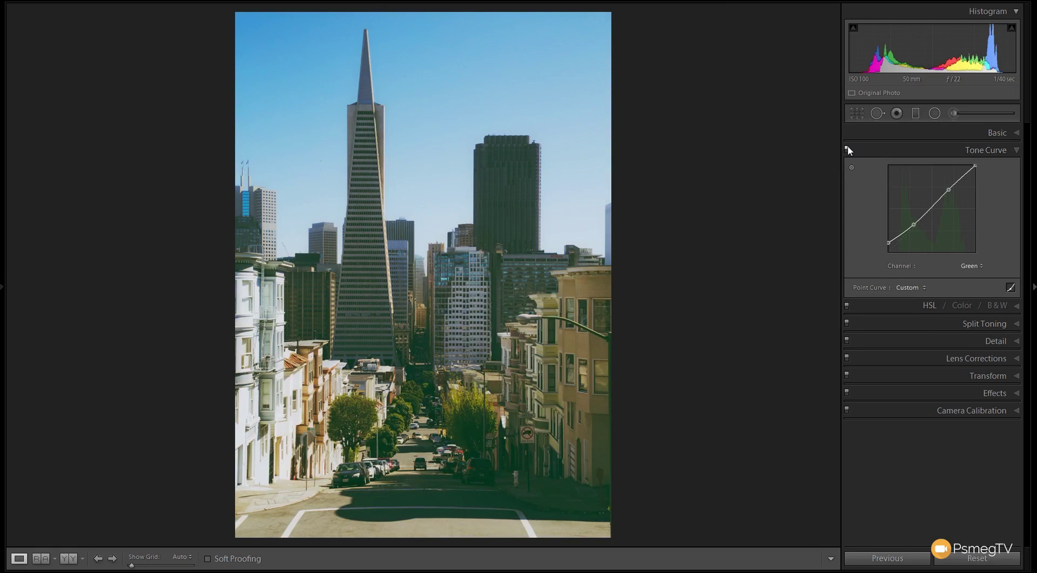
left_click(976, 268)
left_click(956, 276)
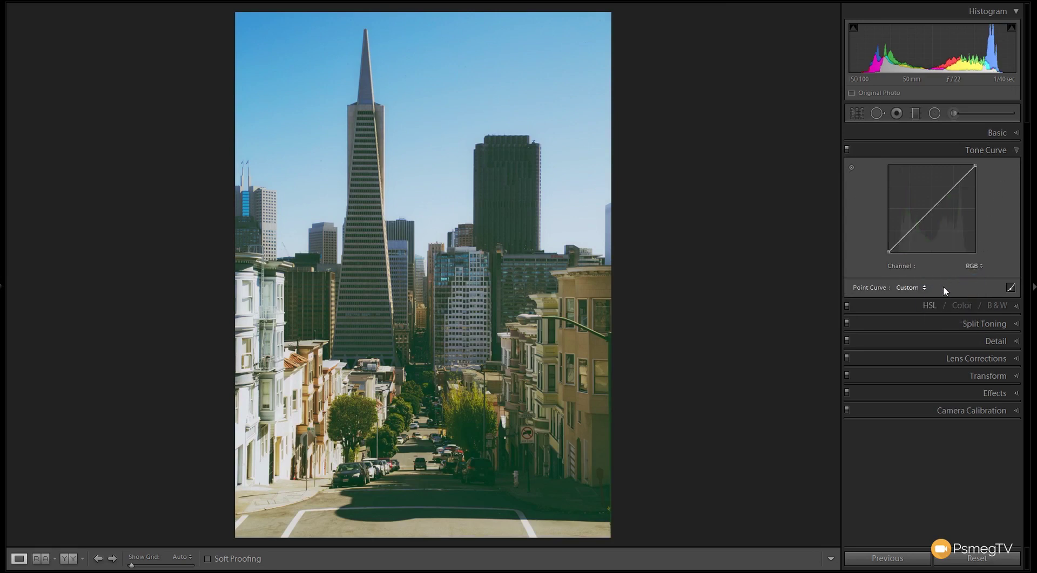
- Add a shadow point to the RGB curve and raise its black point to about 6.7%
left_click(904, 237)
left_click_drag(888, 253, 888, 249)
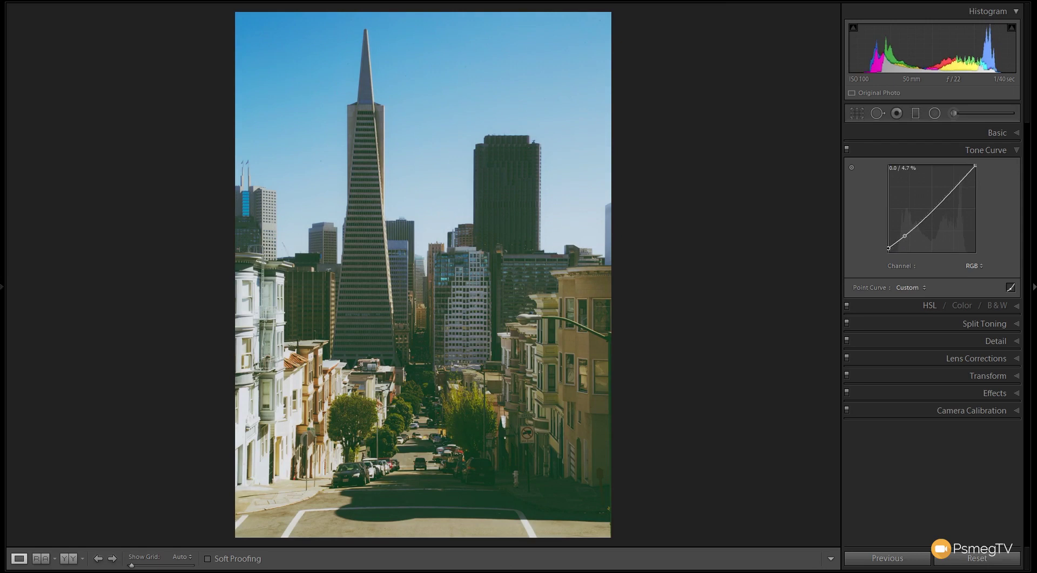
left_click_drag(888, 249, 887, 247)
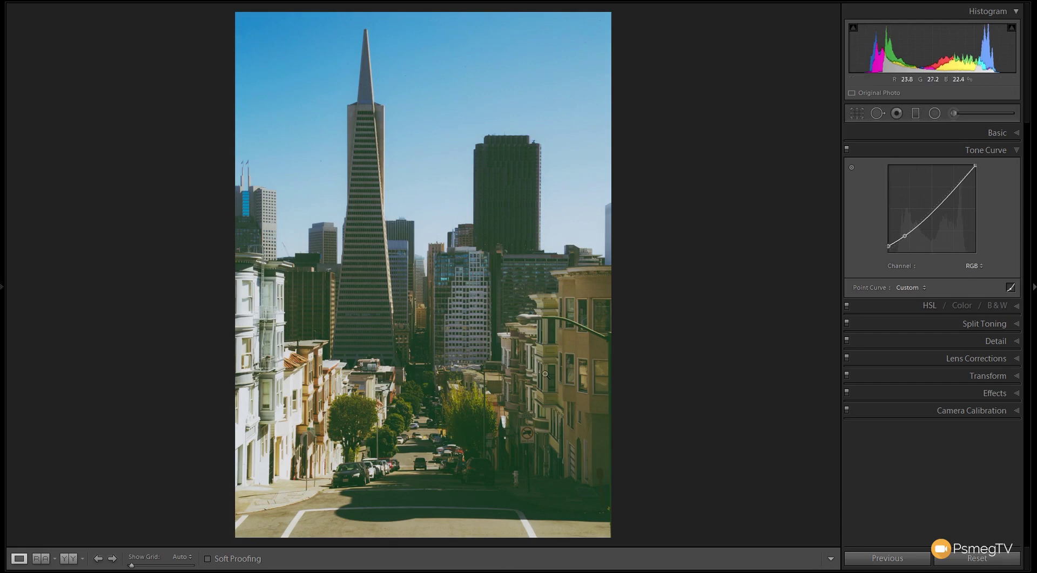
- Toggle the tone curve off and back on to compare, then collapse the Tone Curve panel
left_click(846, 150)
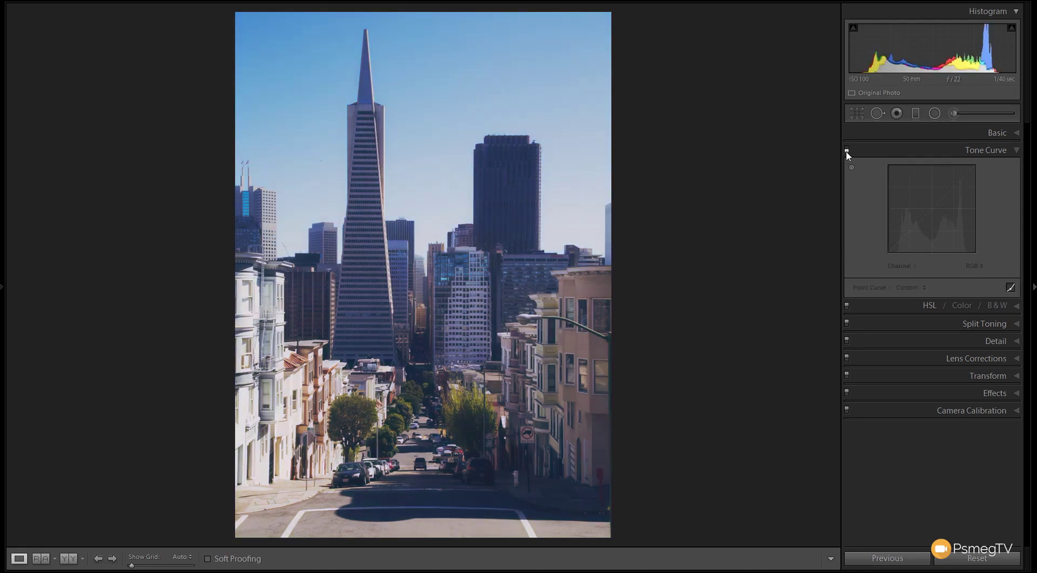
left_click(846, 148)
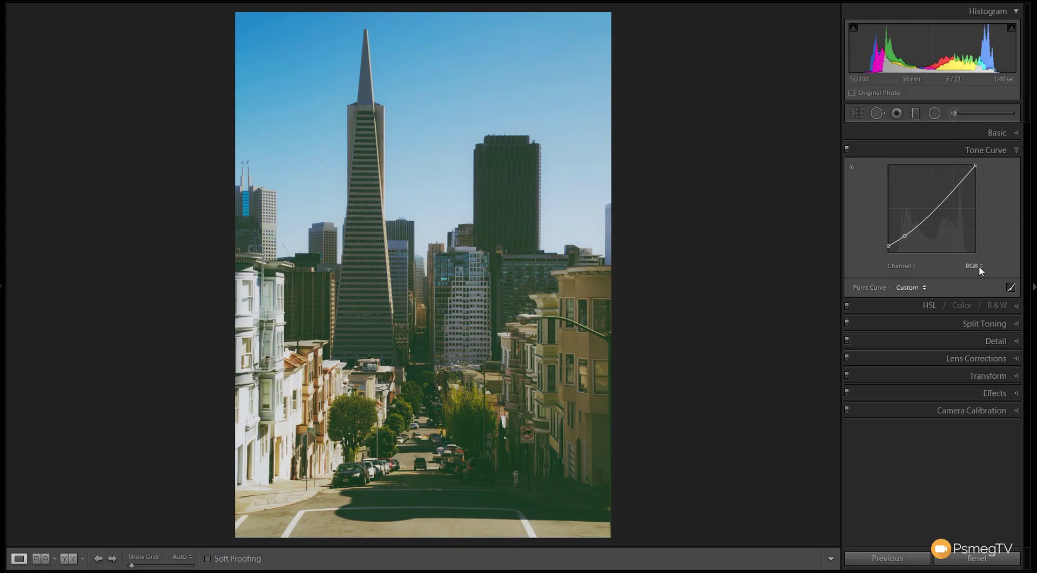
left_click(1017, 151)
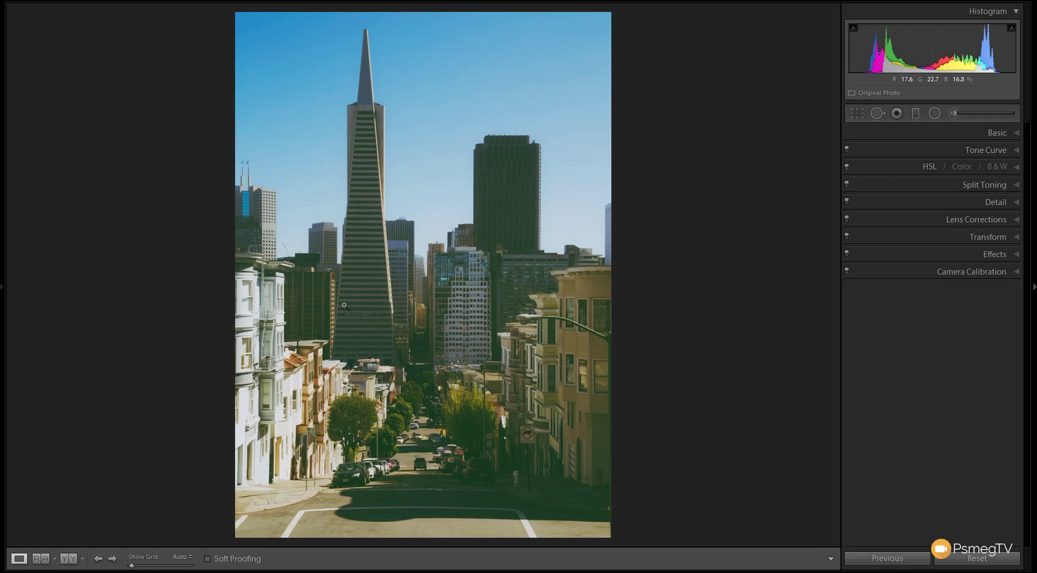
- Set the post-crop vignette style to Paint Overlay with Amount -42
left_click(929, 255)
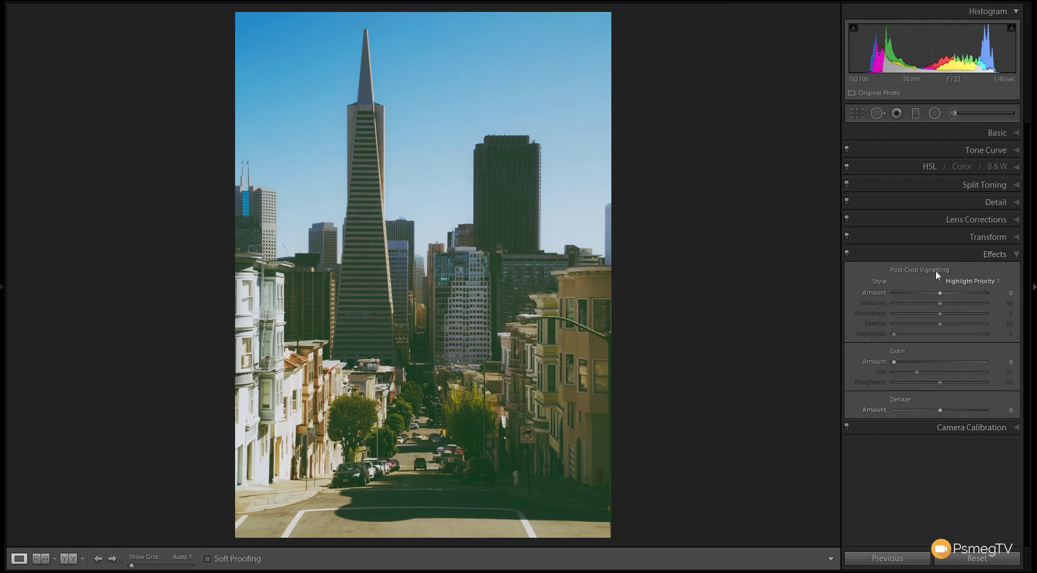
left_click(961, 282)
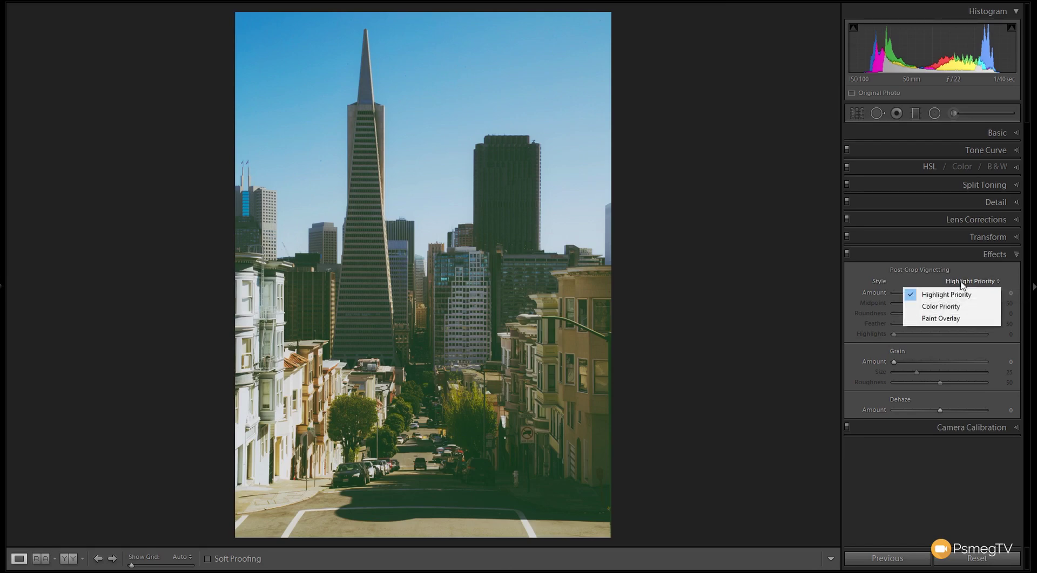
left_click(953, 319)
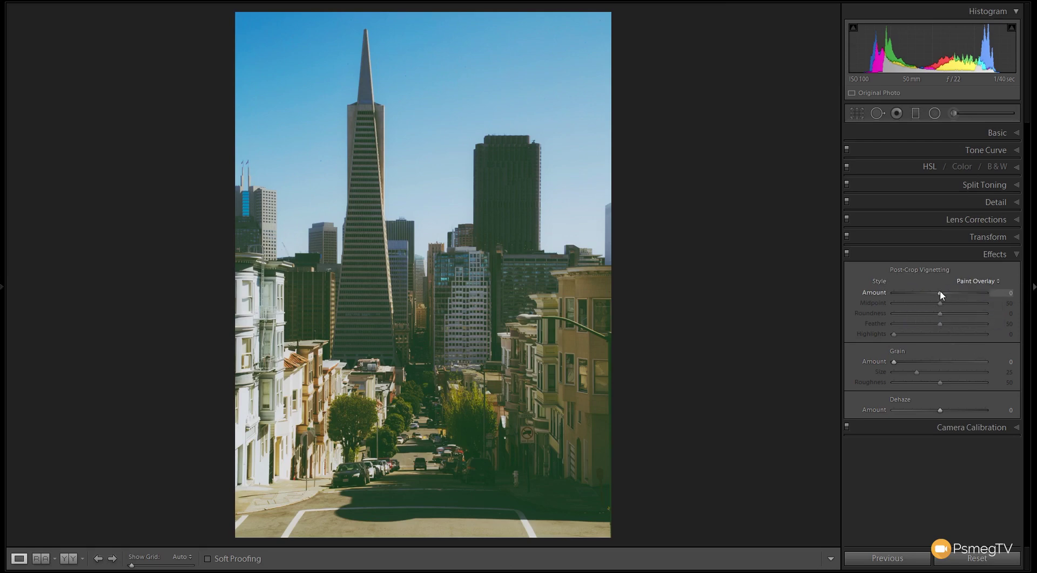
left_click_drag(940, 292, 921, 293)
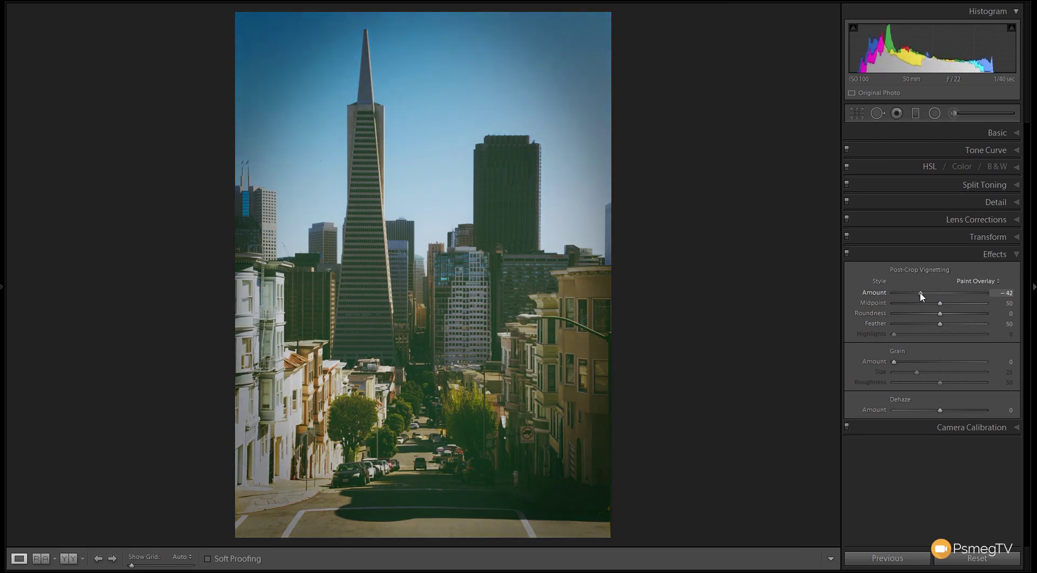
- After trying Highlight Priority, keep Paint Overlay and set Midpoint 43 and Roundness -49
left_click(977, 281)
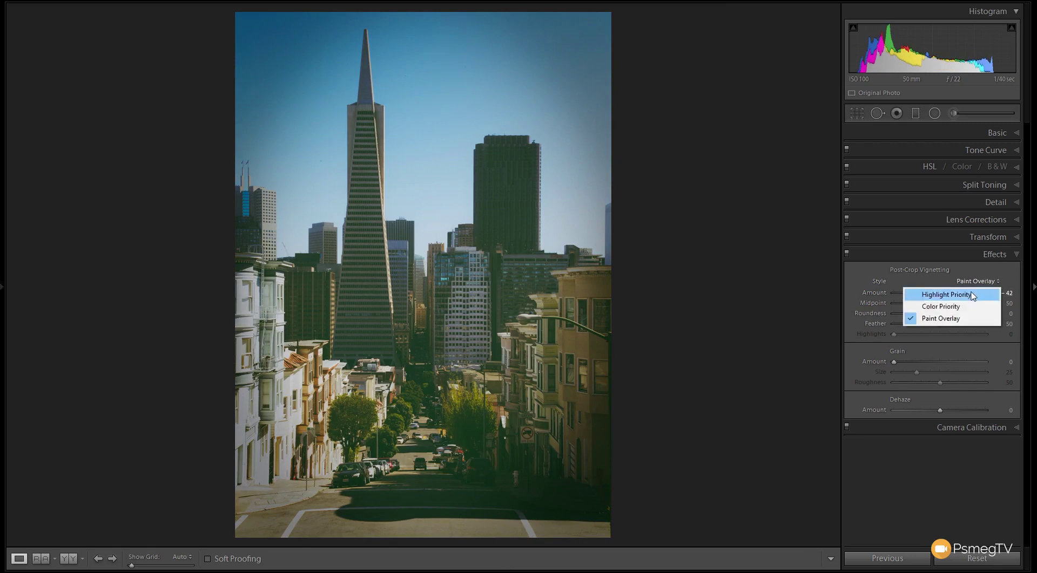
left_click(929, 294)
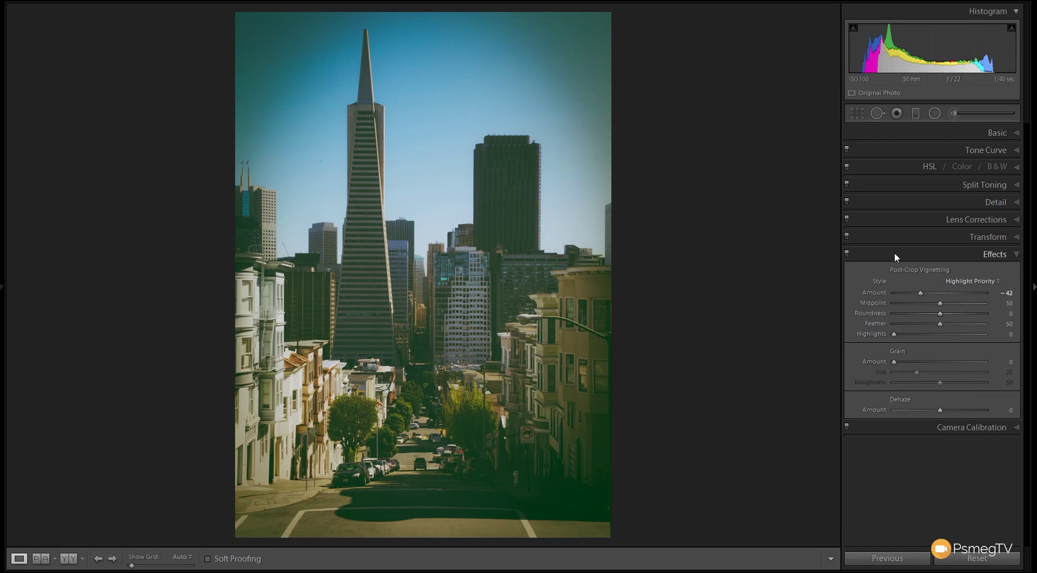
left_click(955, 281)
left_click(950, 319)
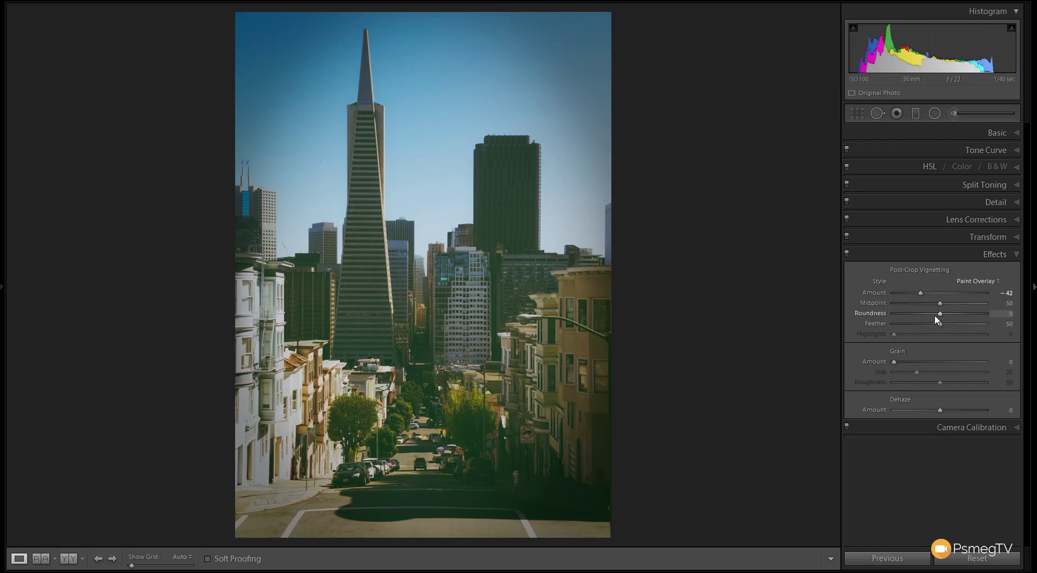
left_click_drag(939, 303, 933, 306)
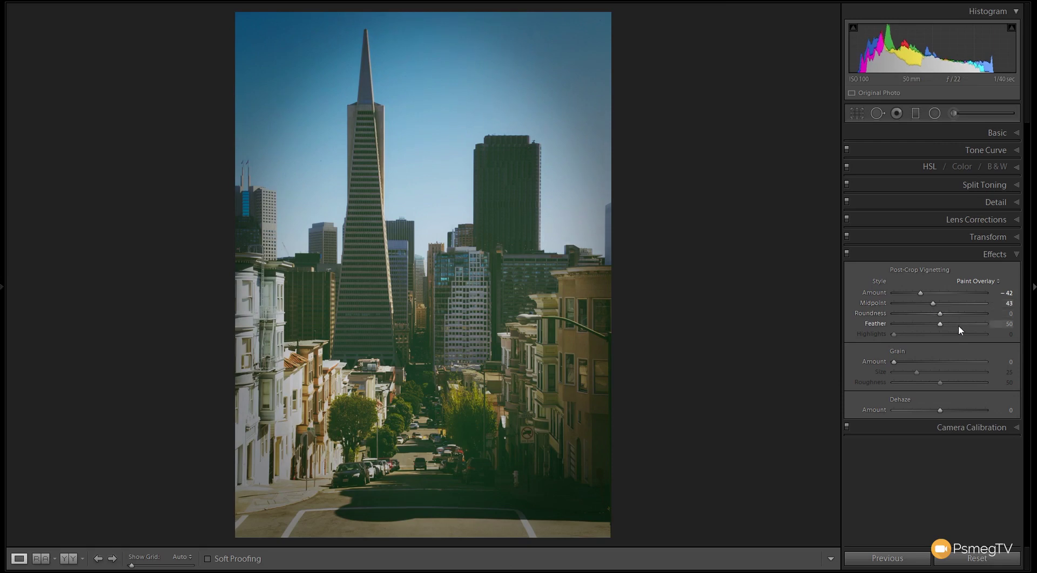
left_click_drag(943, 317, 918, 322)
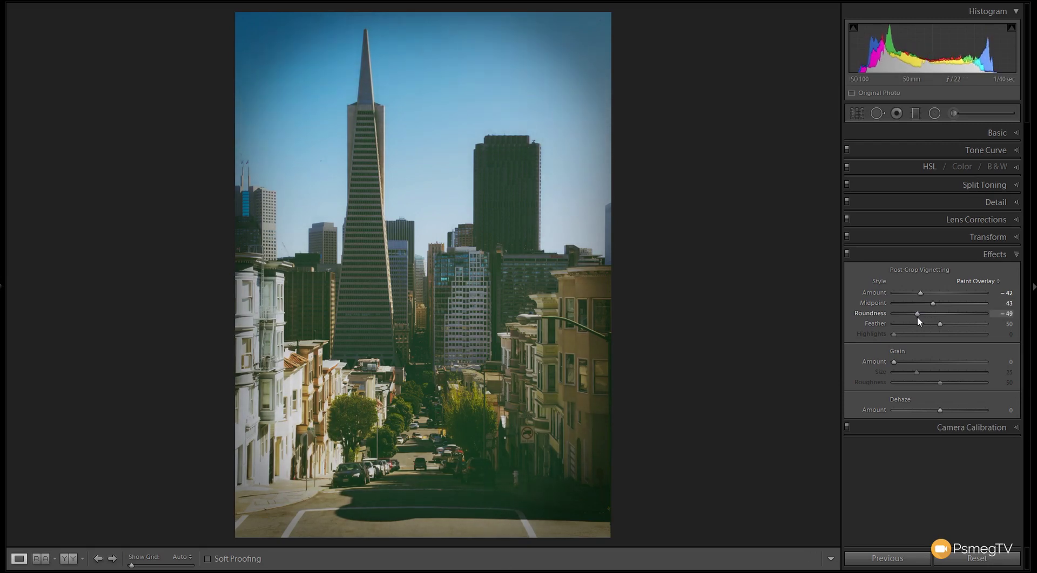
- Raise the Dehaze Amount to +31, toggling Effects off and on to compare
left_click(846, 253)
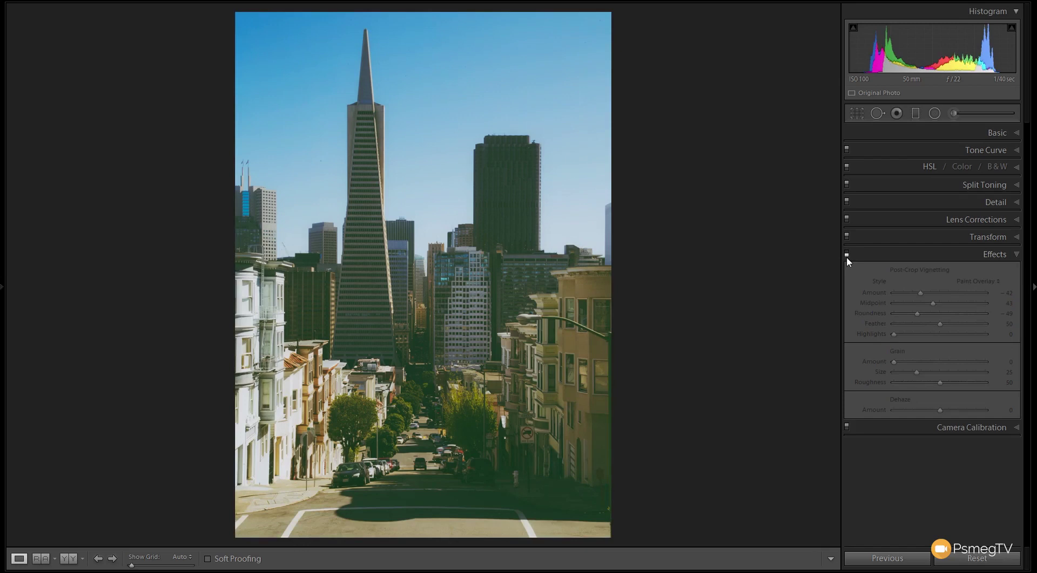
left_click(847, 252)
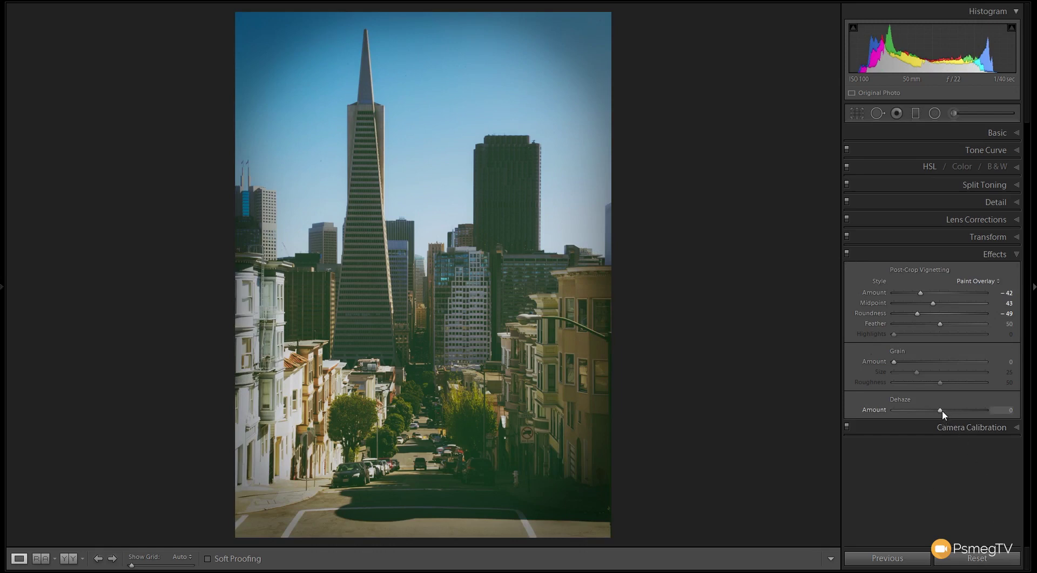
left_click_drag(943, 410, 956, 410)
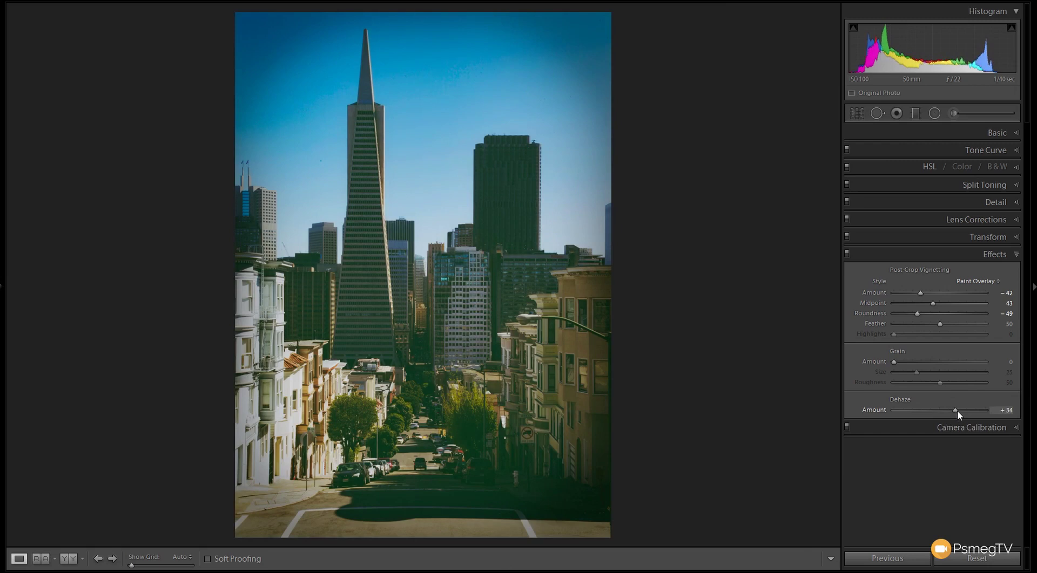
left_click_drag(957, 413, 956, 412)
left_click(847, 253)
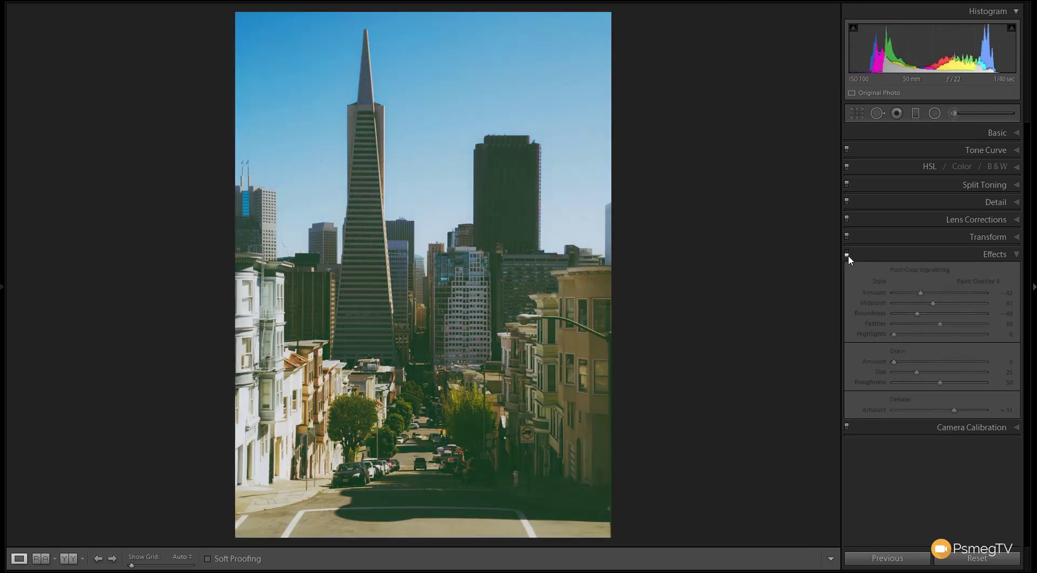
left_click(846, 254)
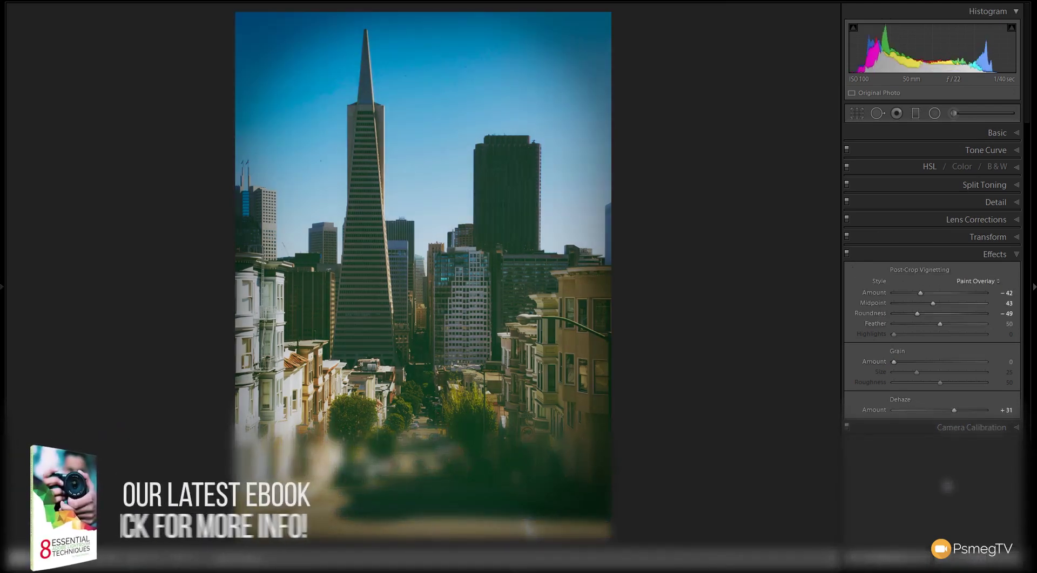
- Zoom in on the building facades and set Sharpening Amount 38 with Masking 85, comparing on and off
left_click(522, 344)
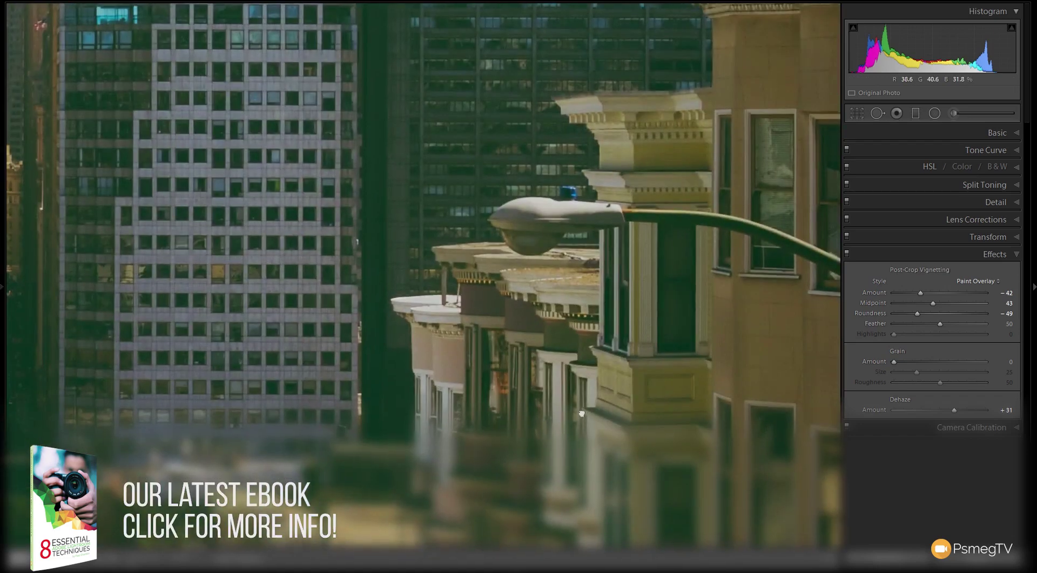
left_click_drag(522, 343, 505, 327)
left_click_drag(521, 389, 507, 324)
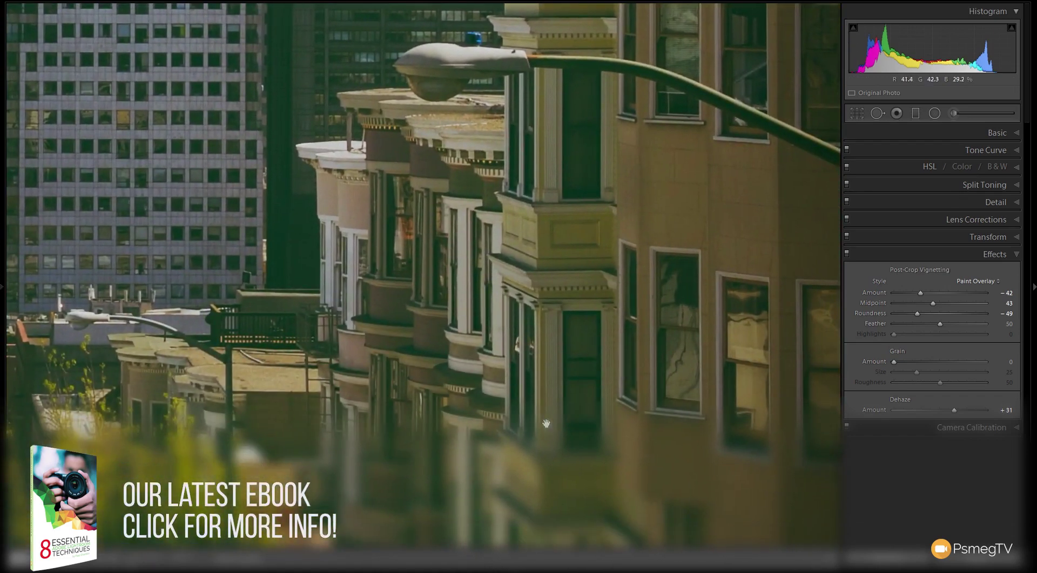
left_click(1007, 204)
left_click_drag(893, 331, 912, 335)
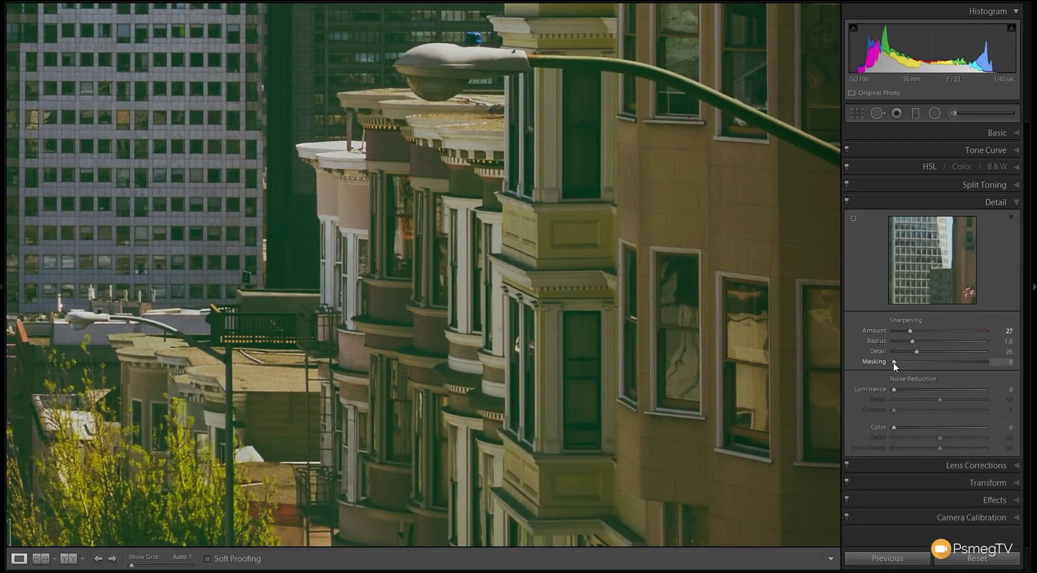
left_click_drag(894, 363, 972, 363)
left_click_drag(910, 331, 920, 334)
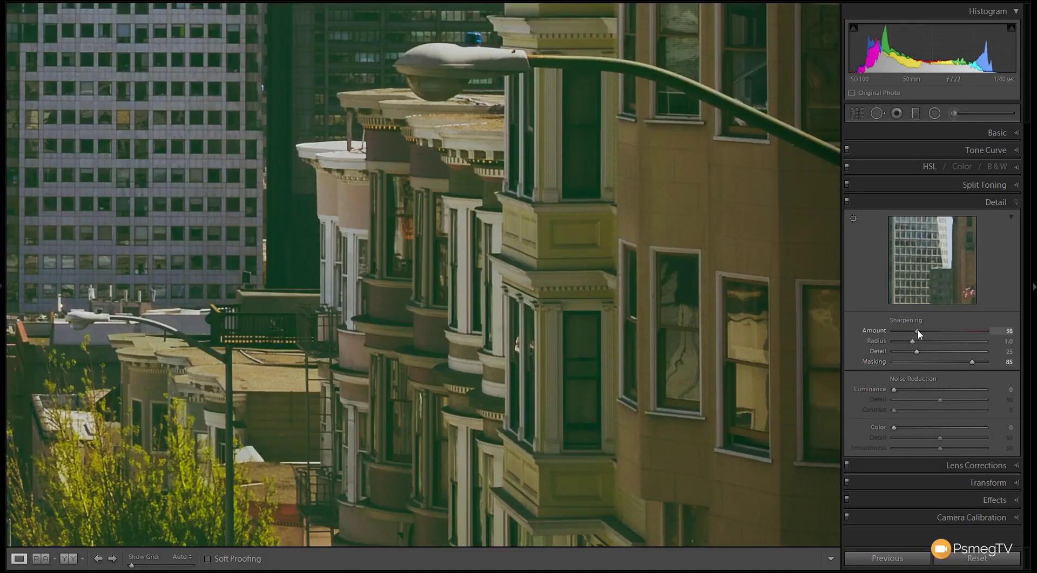
left_click(846, 202)
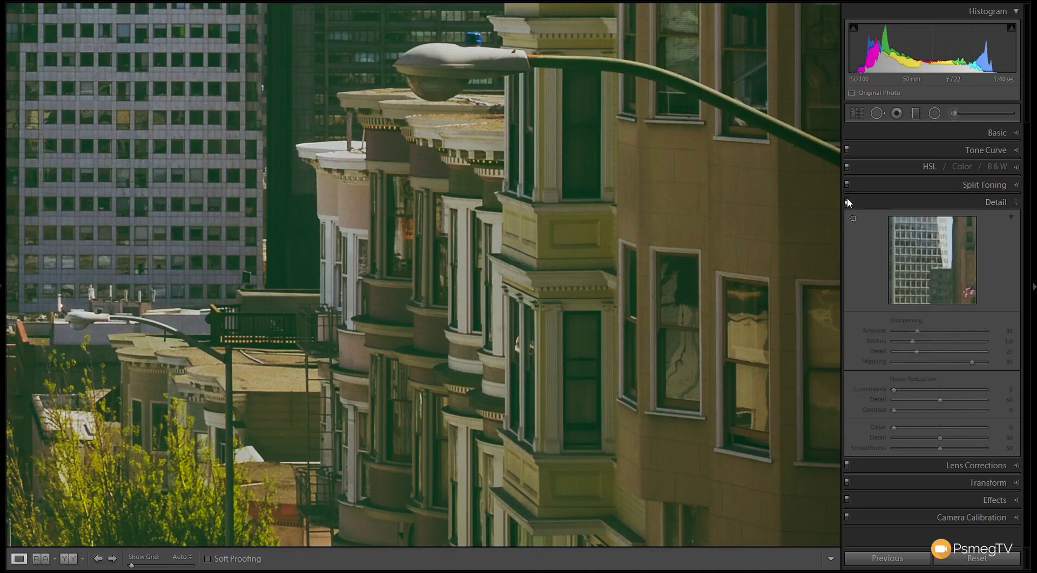
left_click(846, 201)
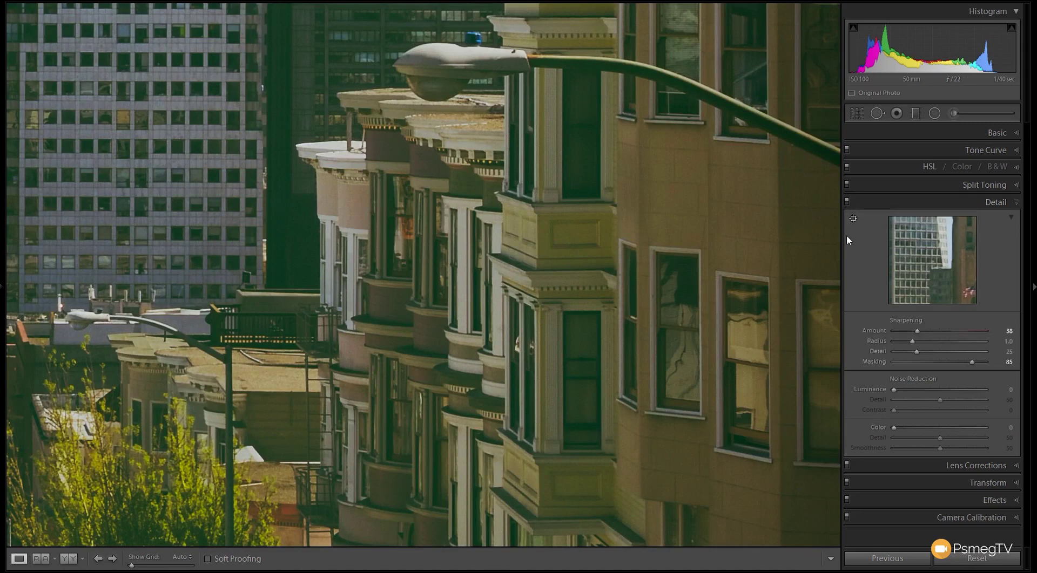
left_click(1015, 203)
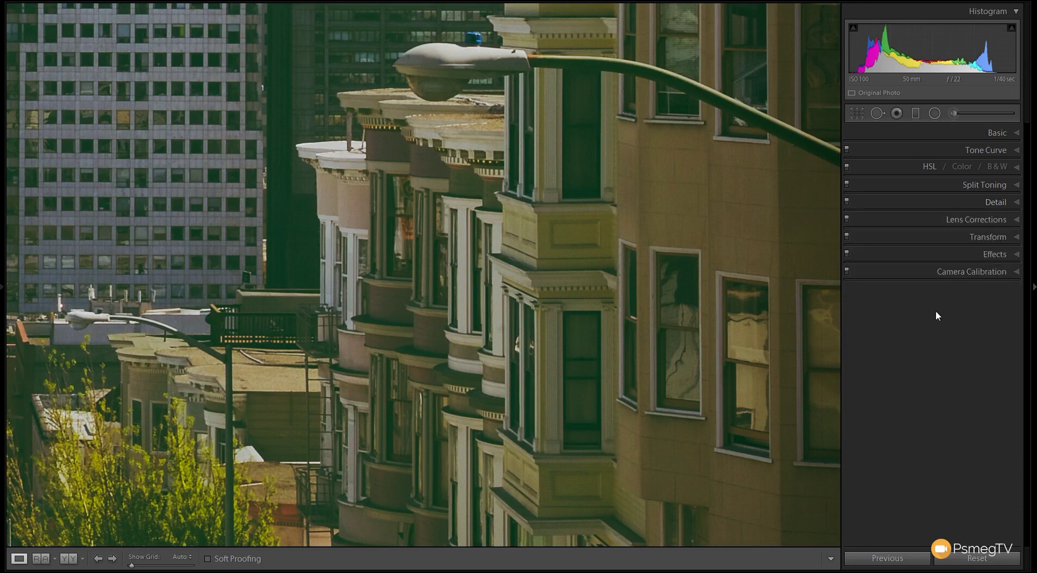
- Crop to a 1 x 1 aspect and position the square over the skyline and street
left_click(376, 336)
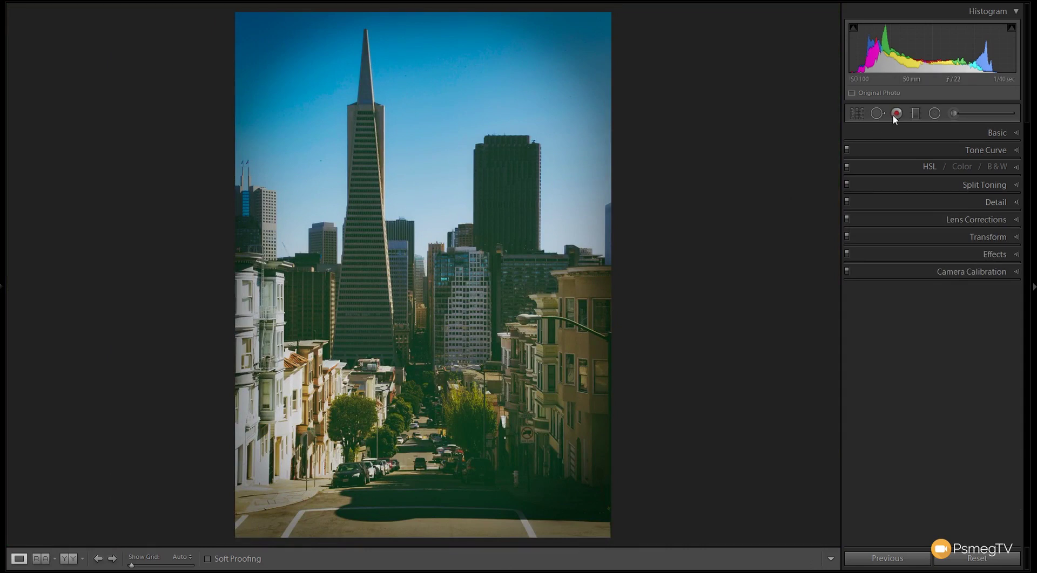
left_click(857, 114)
left_click(981, 151)
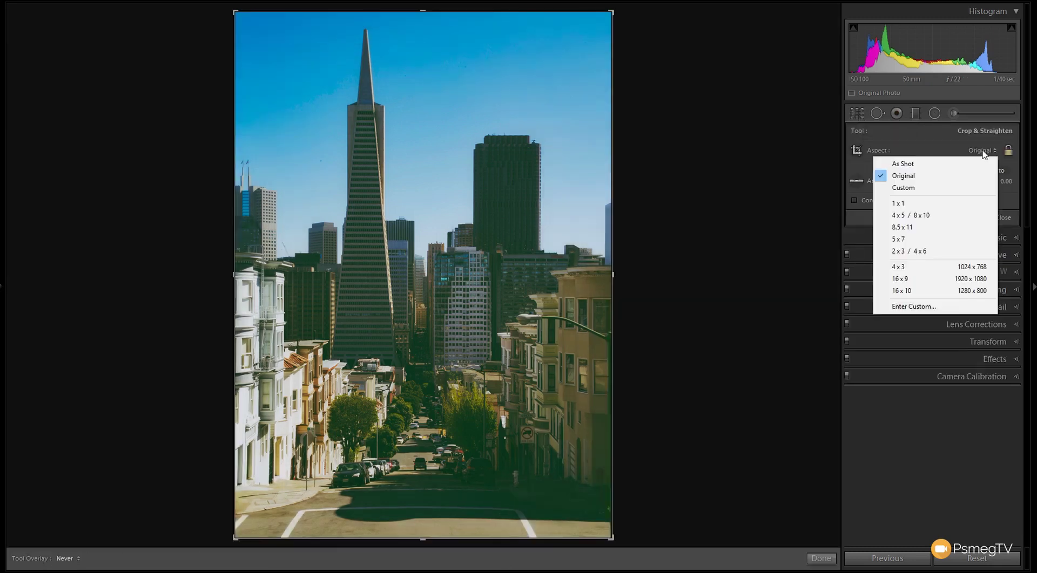
left_click(920, 206)
left_click_drag(447, 276, 456, 243)
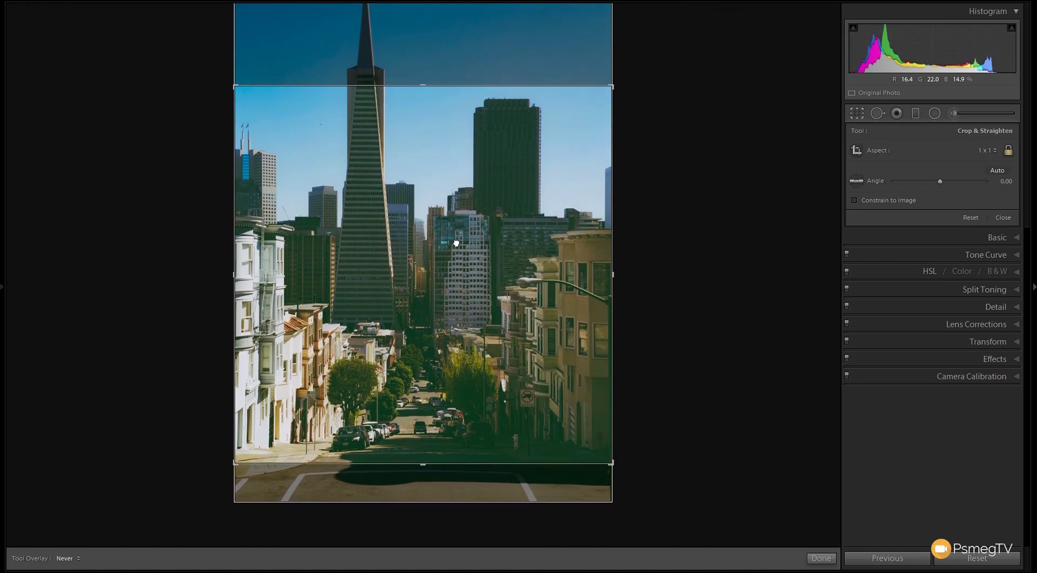
left_click(820, 558)
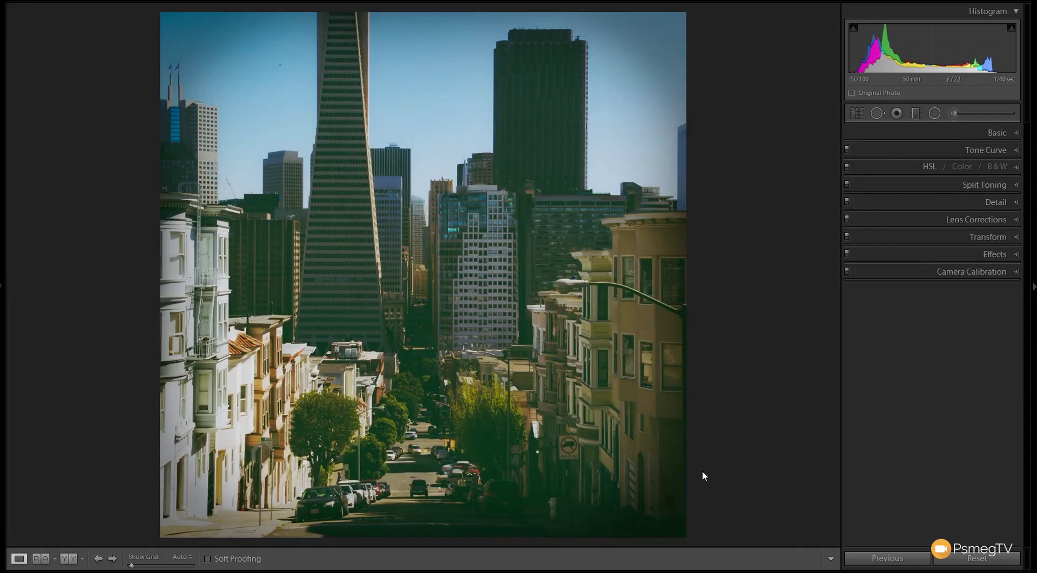